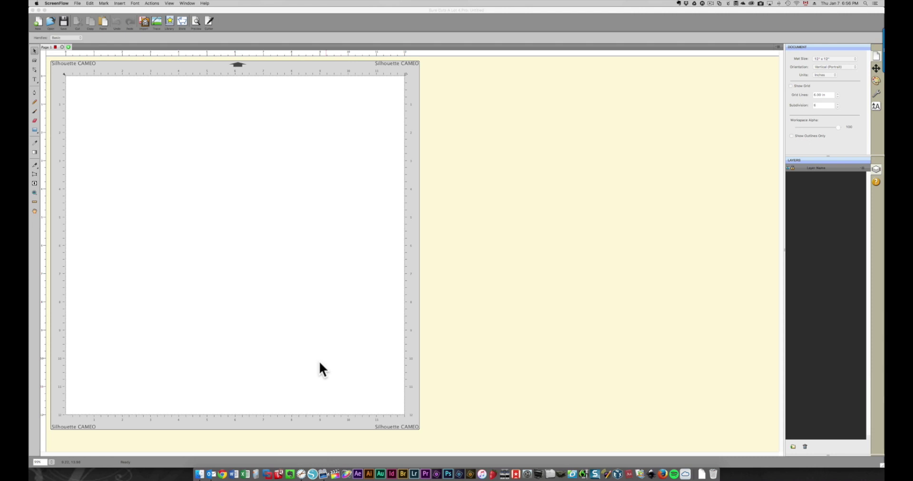
Add a three-letter monogram with a capital P in the middle and N last, using the Vine Monograms Solid Bold font.
{"action": "left_click", "coordinate": [35, 79]}
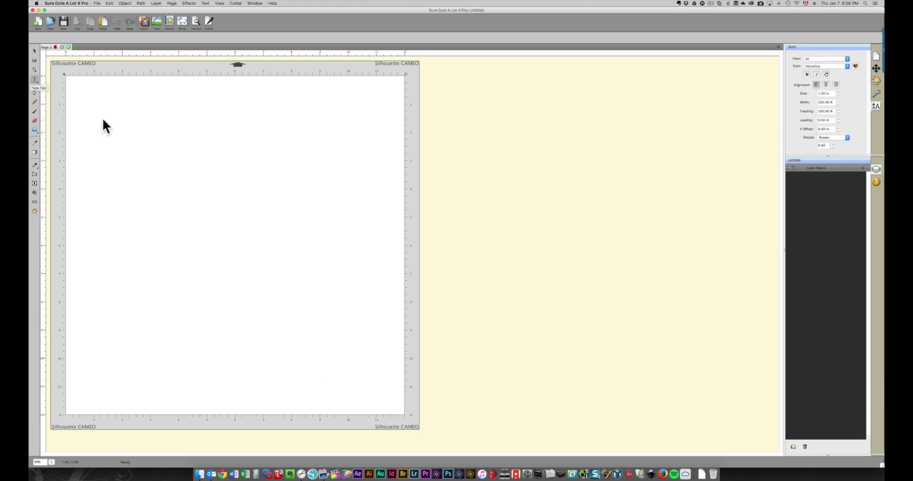
{"action": "left_click", "coordinate": [846, 66]}
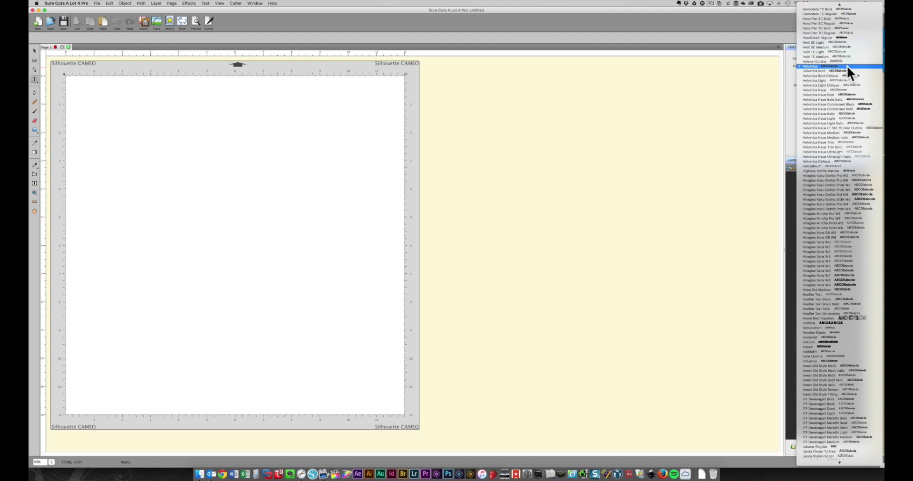
{"action": "scroll", "coordinate": [875, 237], "scroll_direction": "down", "scroll_amount": 15}
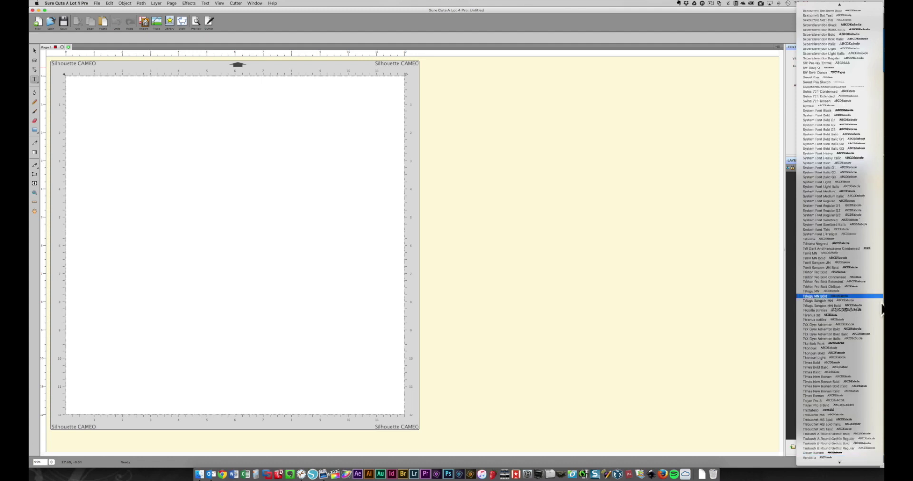
{"action": "scroll", "coordinate": [873, 424], "scroll_direction": "down", "scroll_amount": 10}
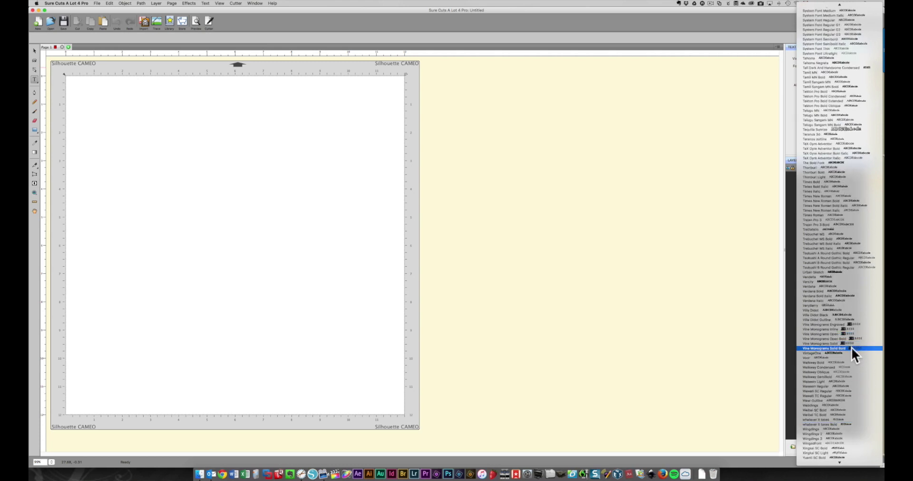
{"action": "left_click", "coordinate": [850, 348]}
{"action": "left_click", "coordinate": [161, 167]}
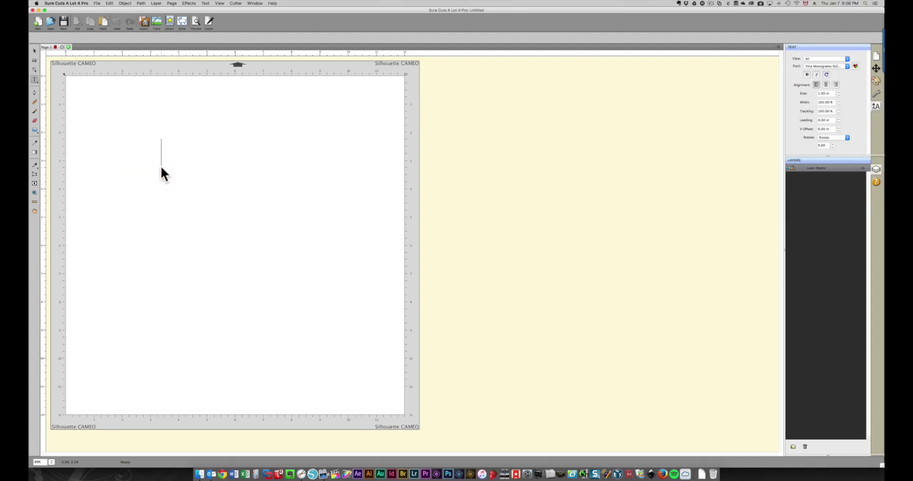
{"action": "type", "text": "kAi"}
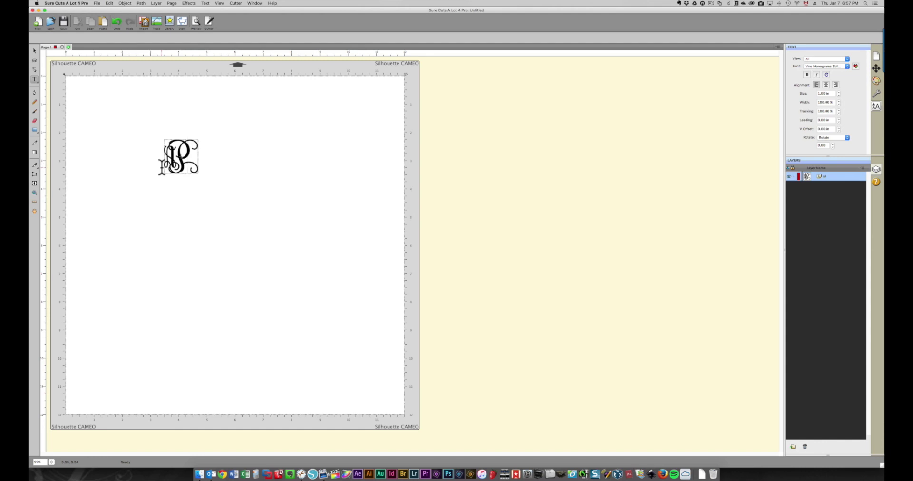
{"action": "type", "text": "n"}
Enlarge the monogram to about 7 in wide and place it near the middle of the mat.
{"action": "left_click", "coordinate": [34, 51]}
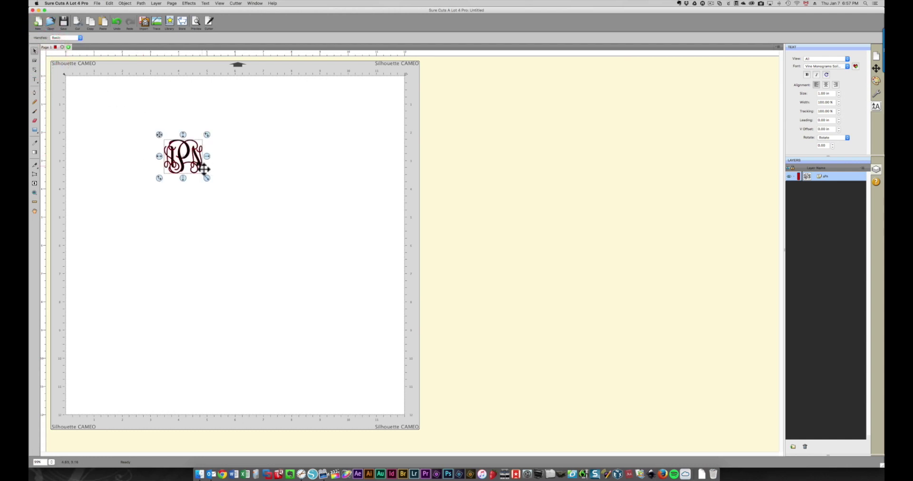
{"action": "left_click_drag", "start_coordinate": [202, 174], "coordinate": [361, 378]}
{"action": "left_click_drag", "start_coordinate": [268, 282], "coordinate": [224, 286]}
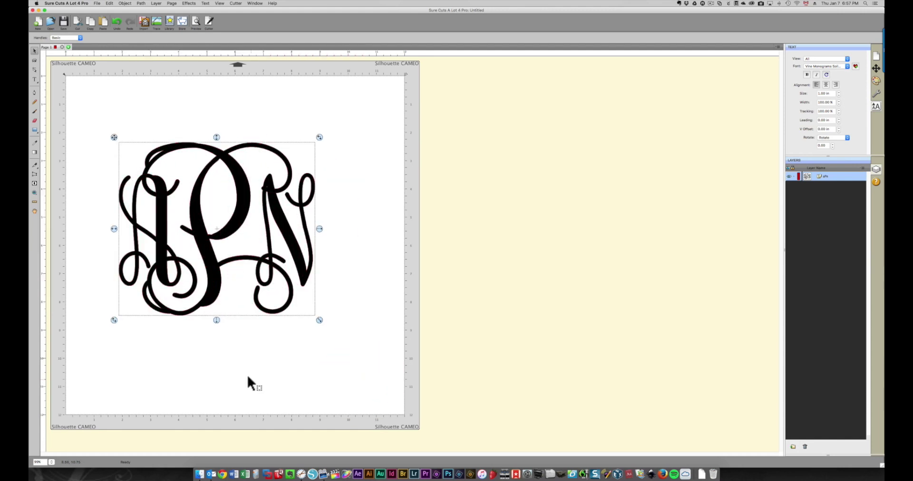
Ungroup the monogram into separate letters.
{"action": "left_click", "coordinate": [304, 262]}
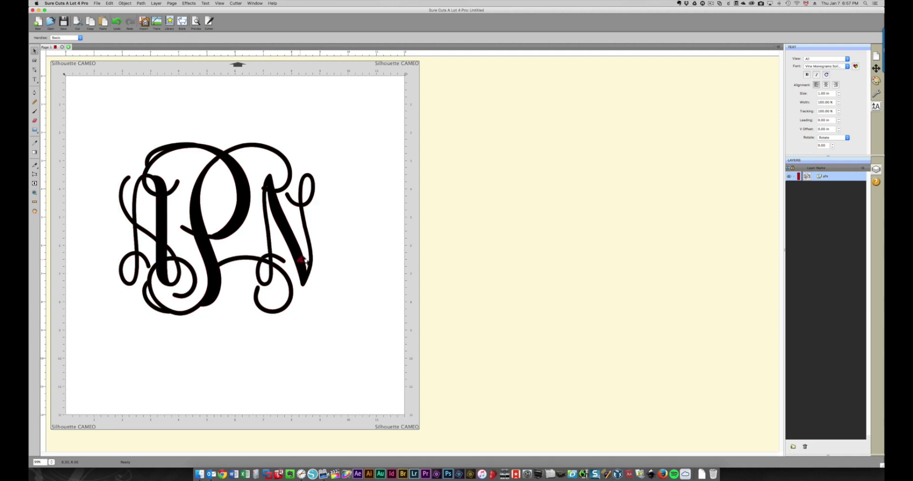
{"action": "left_click", "coordinate": [305, 261]}
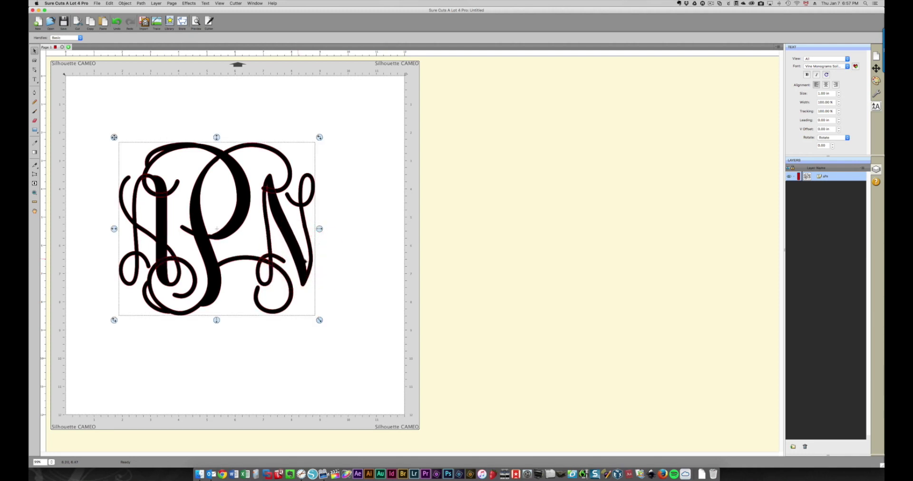
{"action": "right_click", "coordinate": [296, 255]}
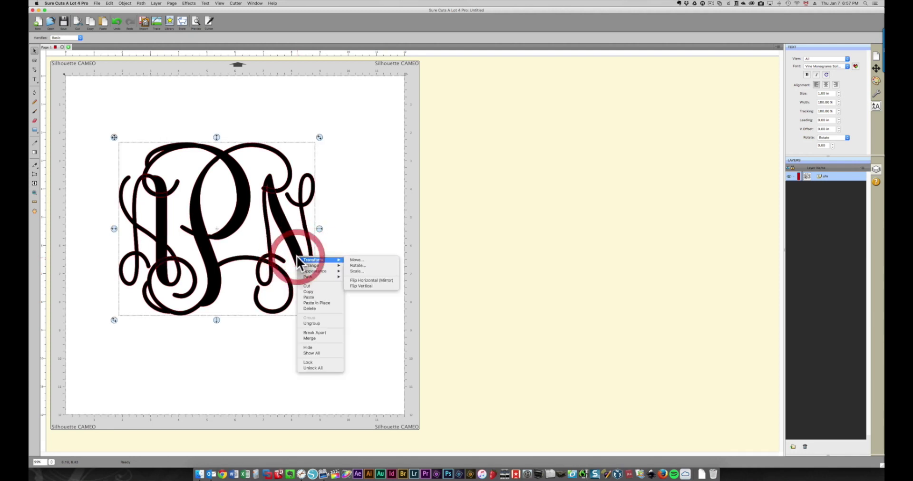
{"action": "left_click", "coordinate": [326, 323]}
{"action": "left_click", "coordinate": [300, 338]}
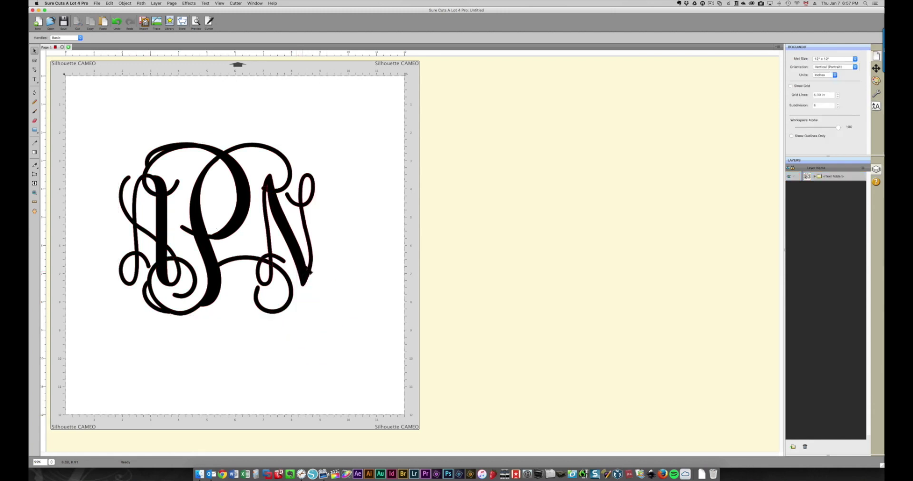
Nudge the letter N about 0.3 in left so it overlaps the central P.
{"action": "left_click", "coordinate": [297, 266]}
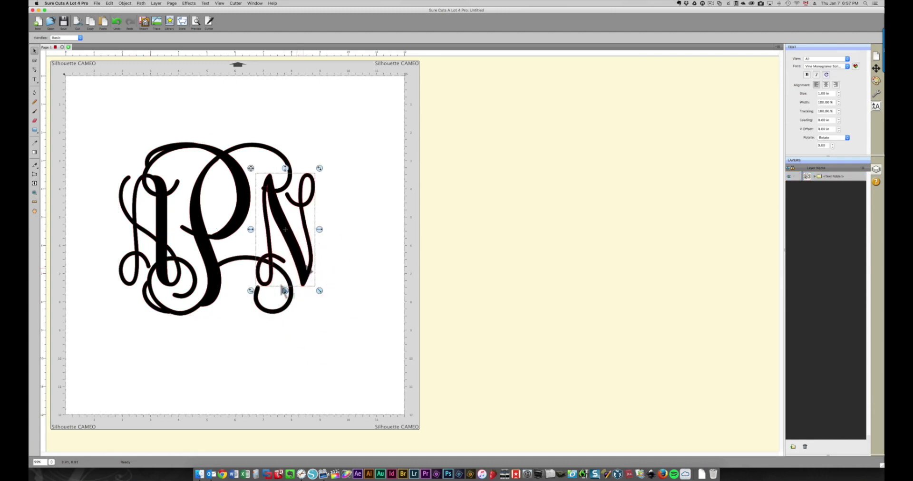
{"action": "key", "text": "Left"}
{"action": "key", "text": "Left"}
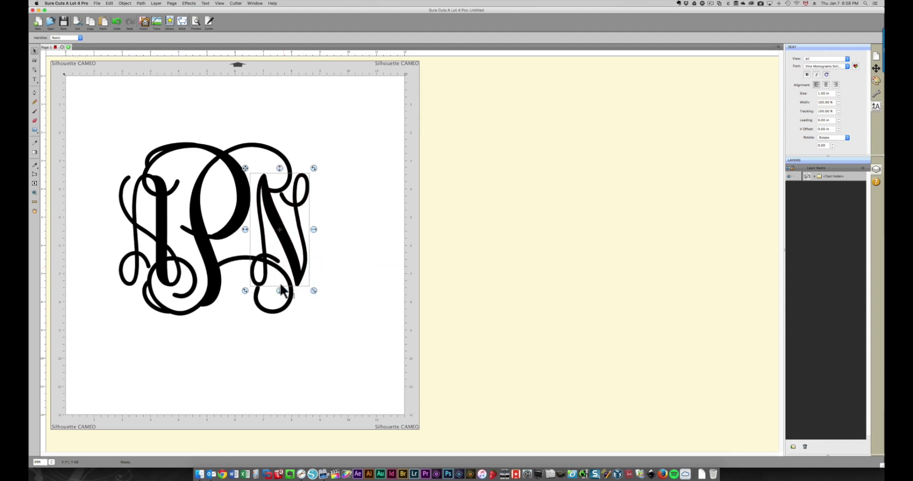
{"action": "key", "text": "Left"}
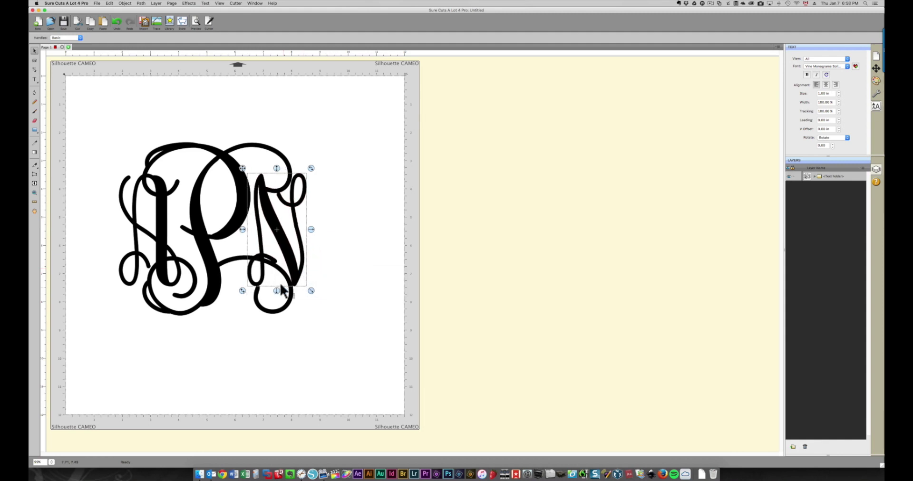
Nudge the monogram's first letter about 0.3 in right so it overlaps the central P.
{"action": "left_click", "coordinate": [169, 263]}
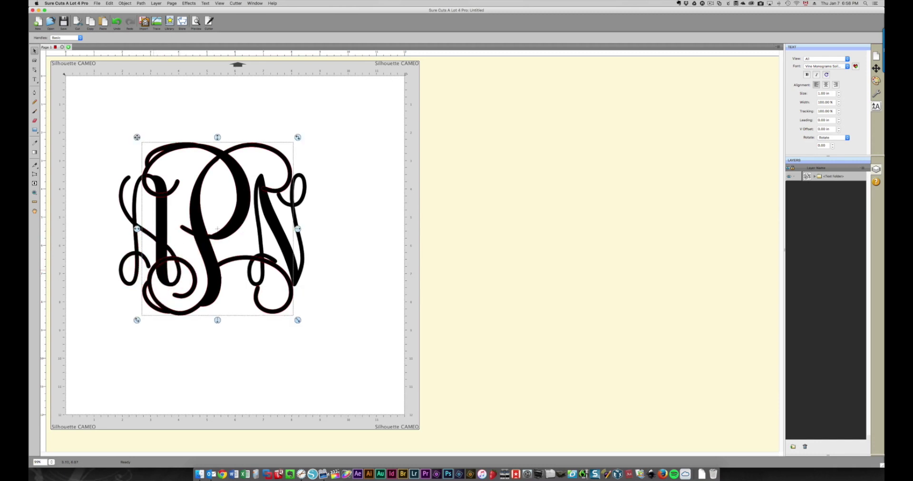
{"action": "left_click", "coordinate": [169, 216]}
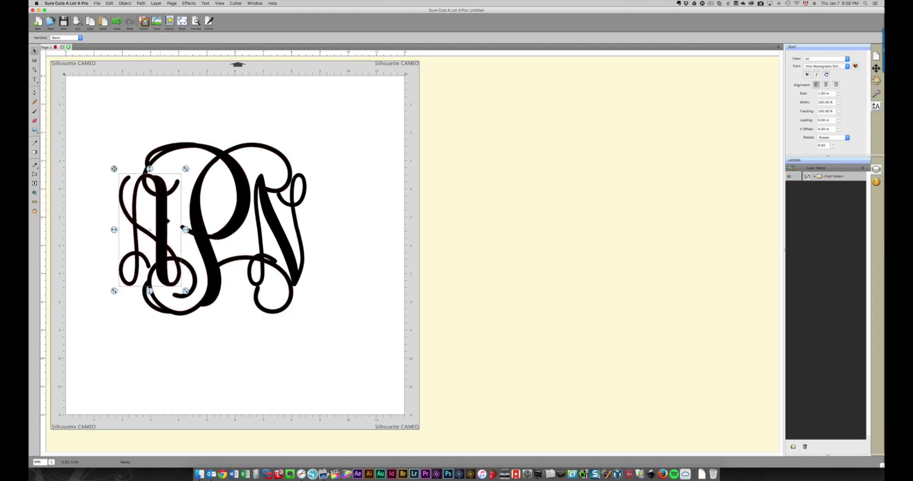
{"action": "key", "text": "Right"}
{"action": "key", "text": "Right"}
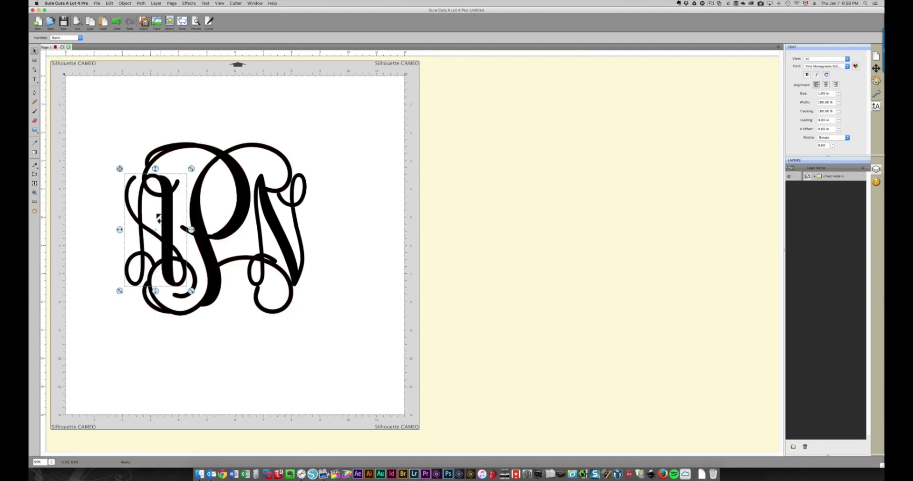
{"action": "key", "text": "Right"}
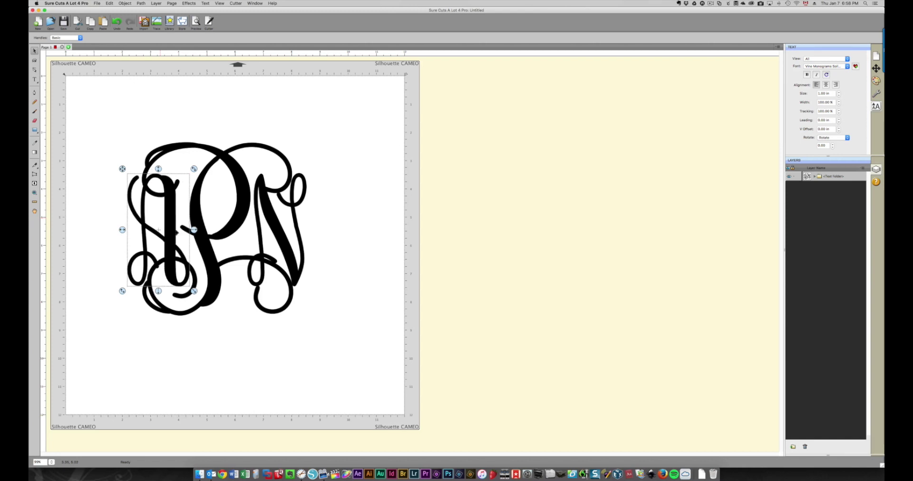
{"action": "left_click", "coordinate": [221, 306]}
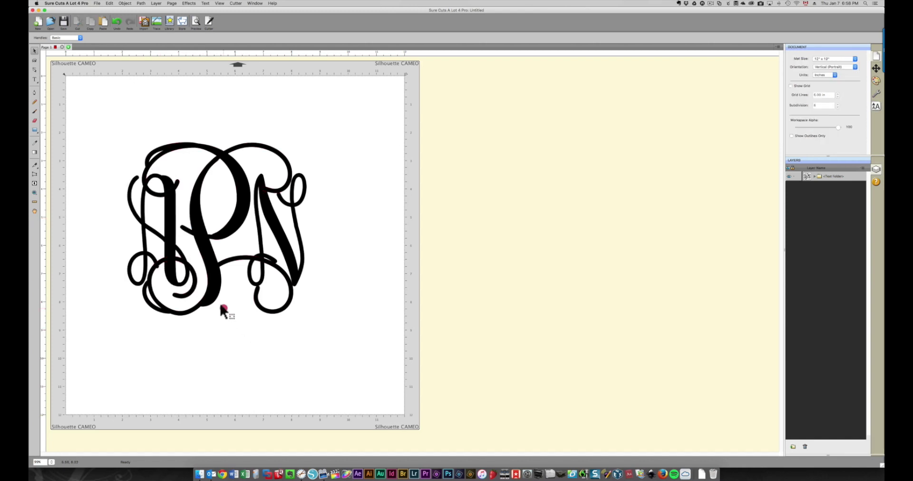
Stretch the central P to about 6.7 in tall and shift it up to centre it vertically between the side letters.
{"action": "left_click", "coordinate": [200, 222]}
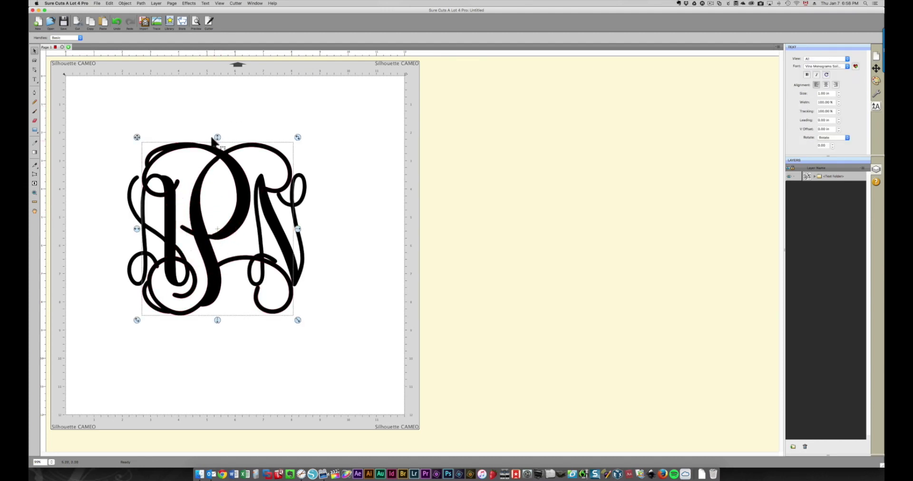
{"action": "left_click_drag", "start_coordinate": [211, 317], "coordinate": [215, 332]}
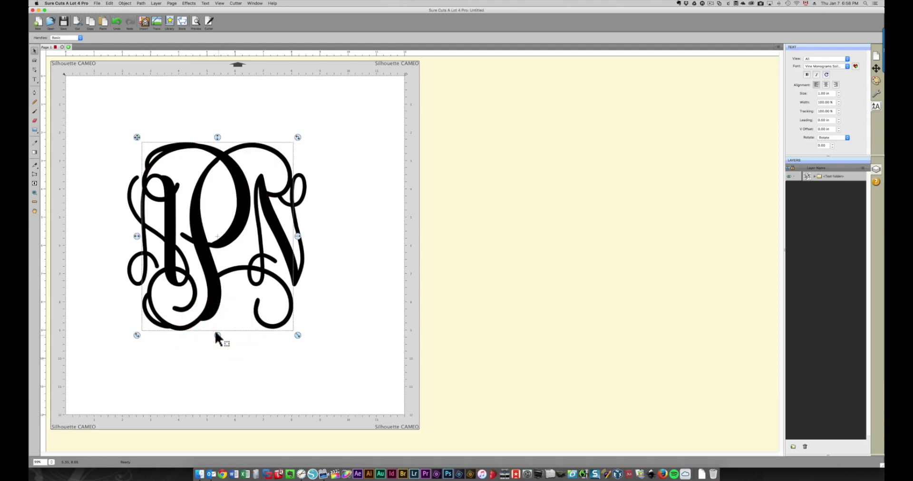
{"action": "key", "text": "Up"}
{"action": "key", "text": "Up"}
{"action": "key", "text": "Up"}
{"action": "key", "text": "Up"}
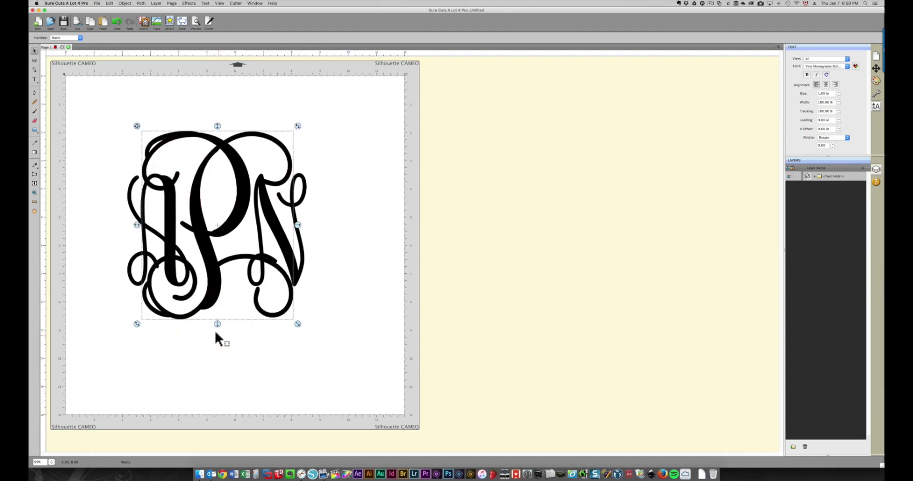
{"action": "key", "text": "Up"}
{"action": "key", "text": "Up"}
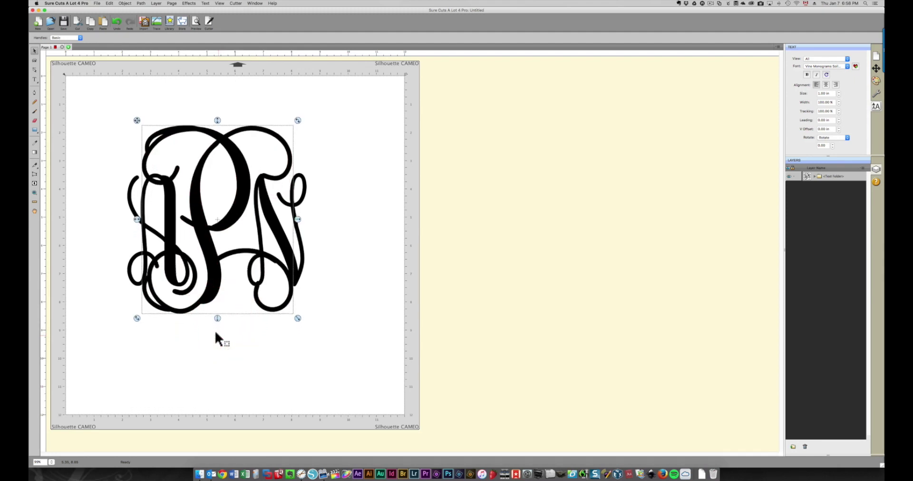
{"action": "key", "text": "Down"}
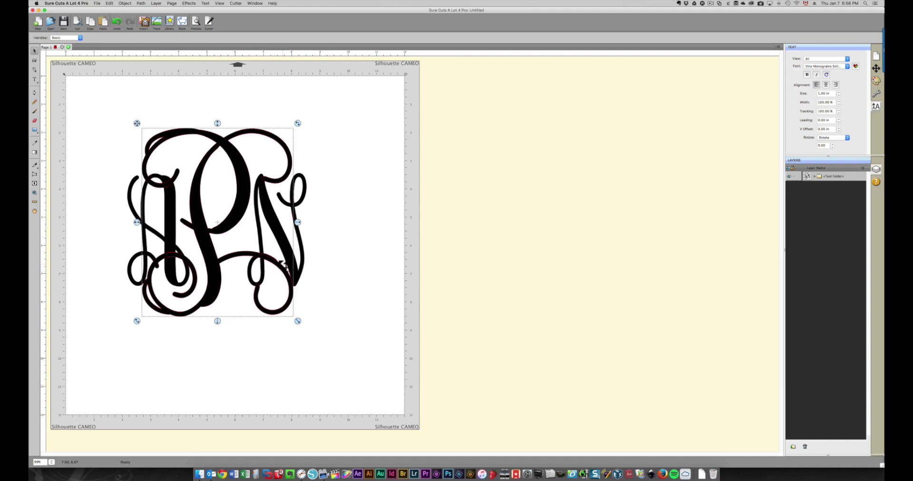
{"action": "left_click", "coordinate": [250, 198]}
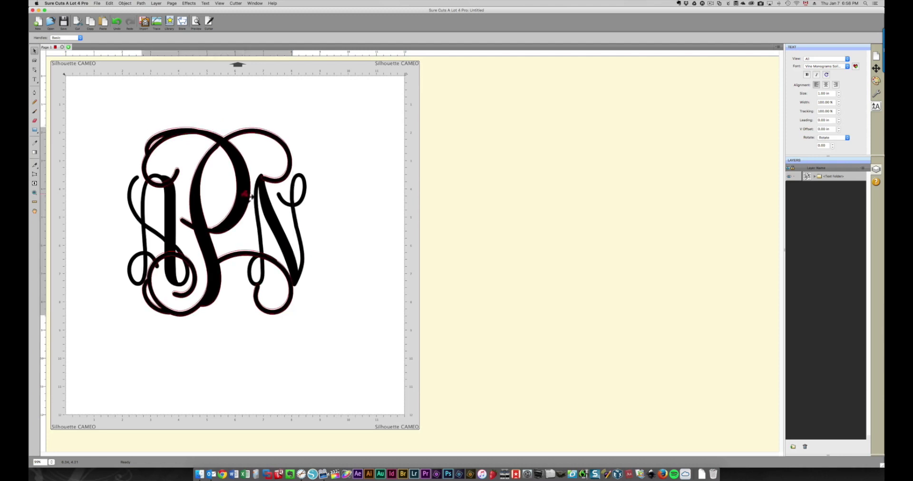
{"action": "left_click", "coordinate": [251, 192]}
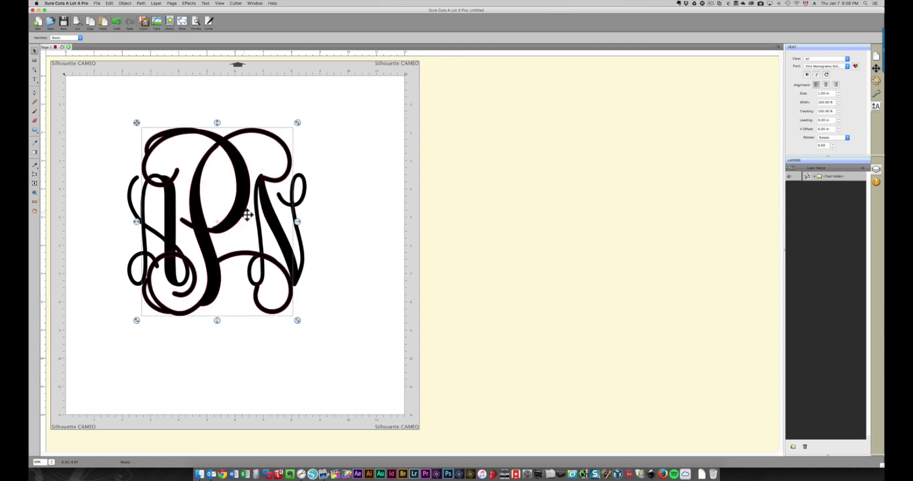
{"action": "left_click", "coordinate": [252, 188]}
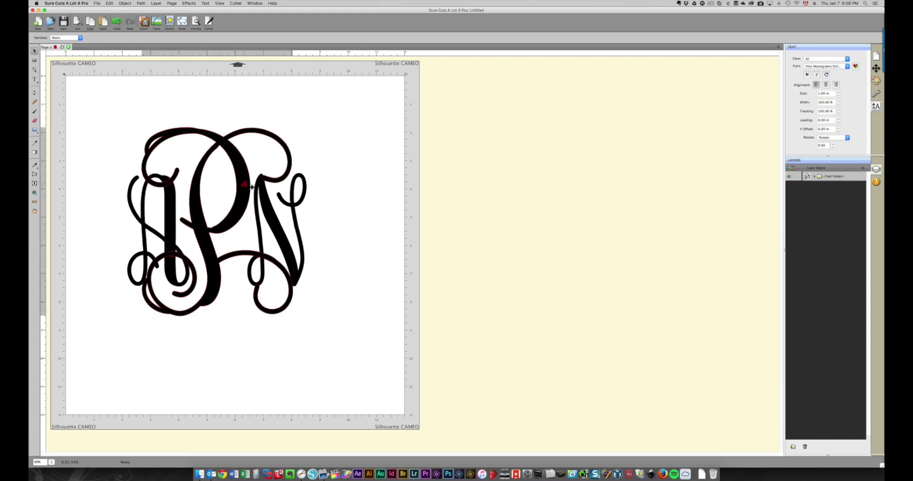
{"action": "left_click", "coordinate": [251, 187]}
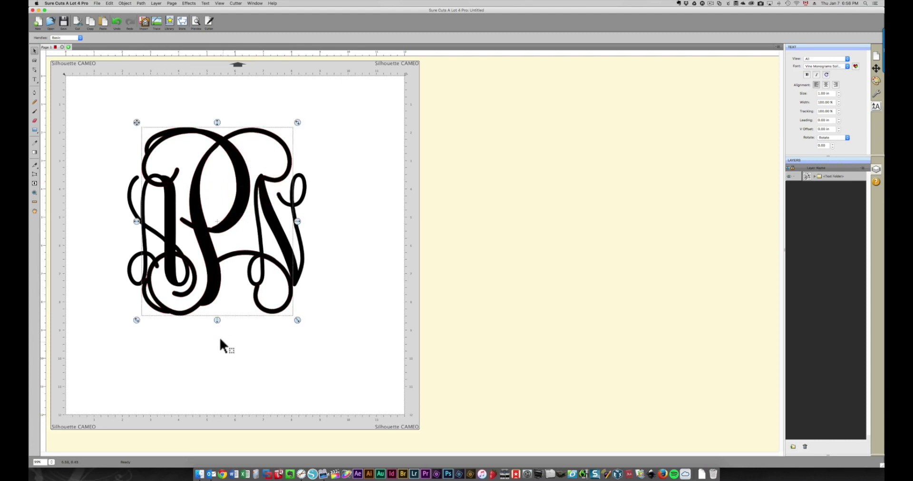
Display the artwork as outlines only and clear the selection of the central P.
{"action": "left_click", "coordinate": [219, 2]}
{"action": "left_click", "coordinate": [220, 8]}
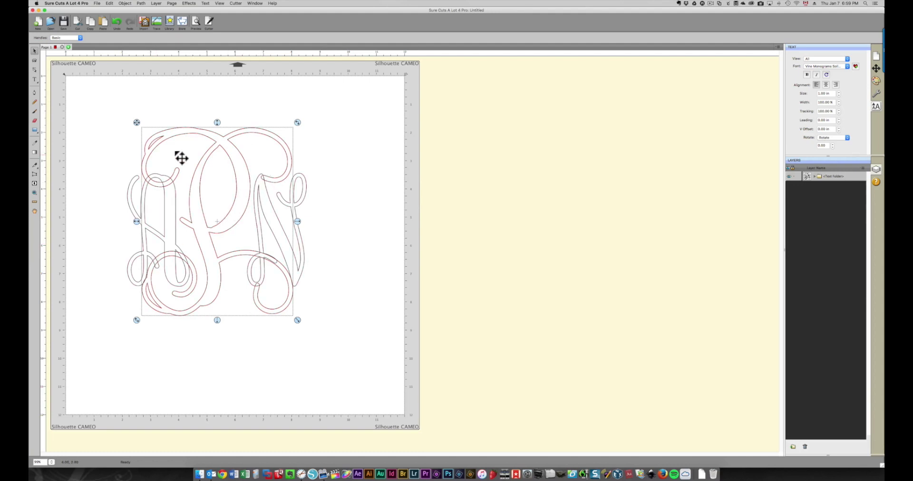
{"action": "left_click", "coordinate": [74, 102]}
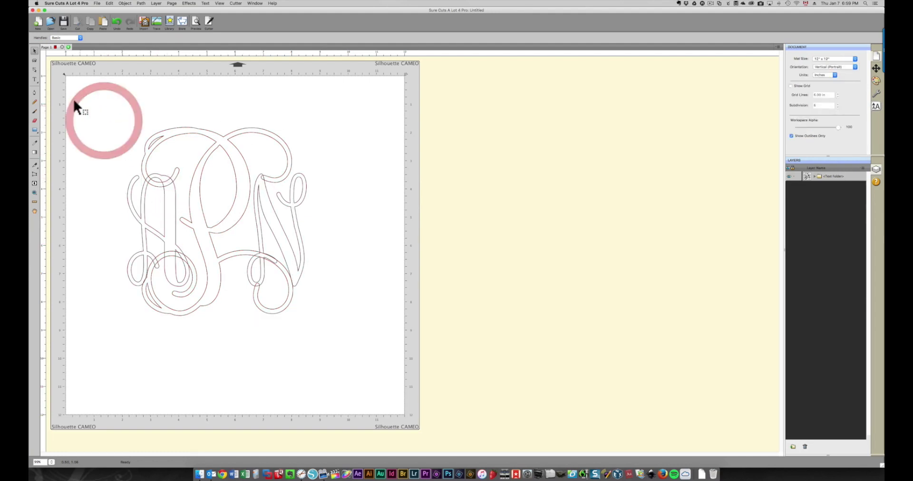
Merge the three overlapping monogram letters into one shape with the Union path operation.
{"action": "left_click_drag", "start_coordinate": [77, 102], "coordinate": [344, 341]}
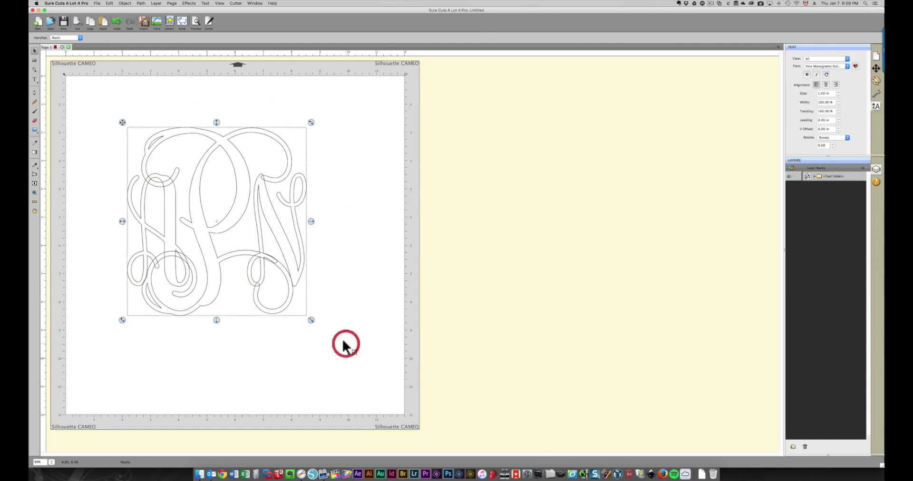
{"action": "right_click", "coordinate": [210, 247]}
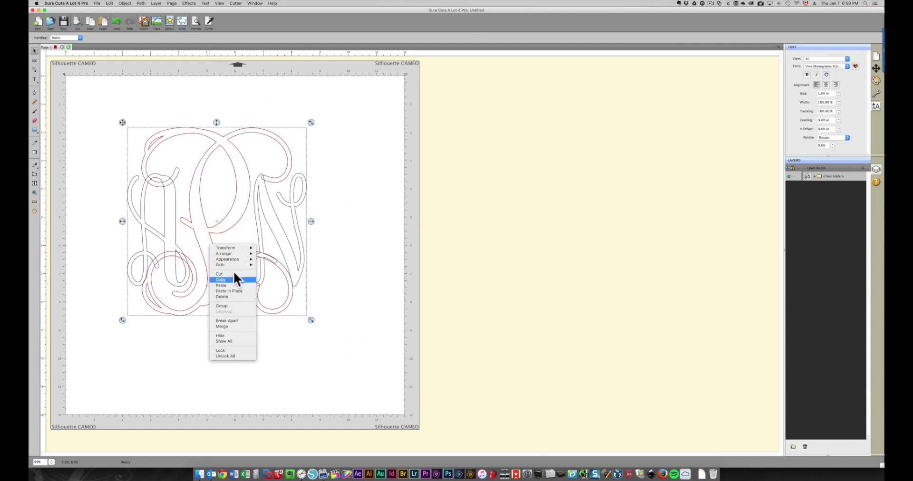
{"action": "mouse_move", "coordinate": [233, 265]}
{"action": "left_click", "coordinate": [276, 265]}
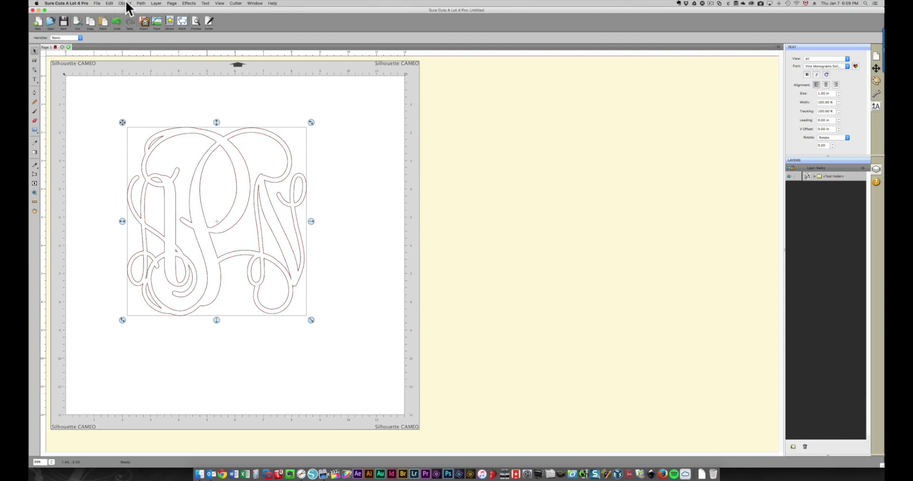
{"action": "left_click", "coordinate": [142, 4]}
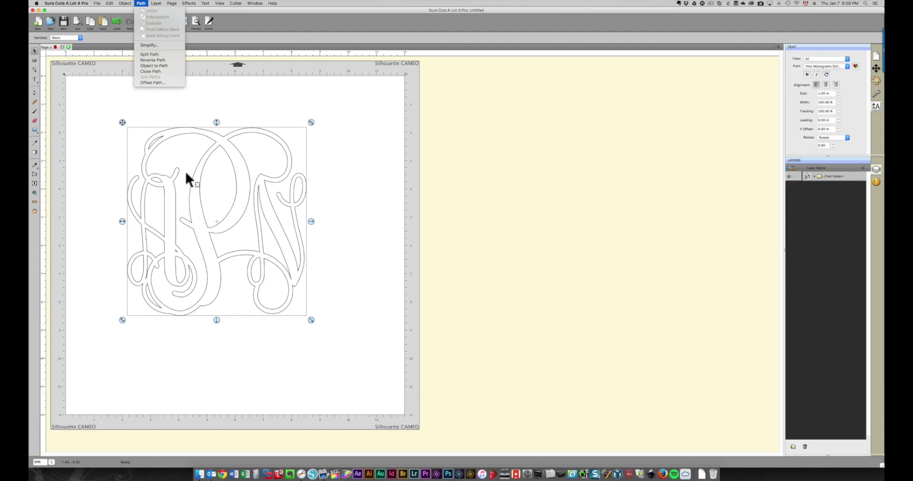
Undo the Union of the monogram letters and clear the selection.
{"action": "left_click", "coordinate": [108, 175]}
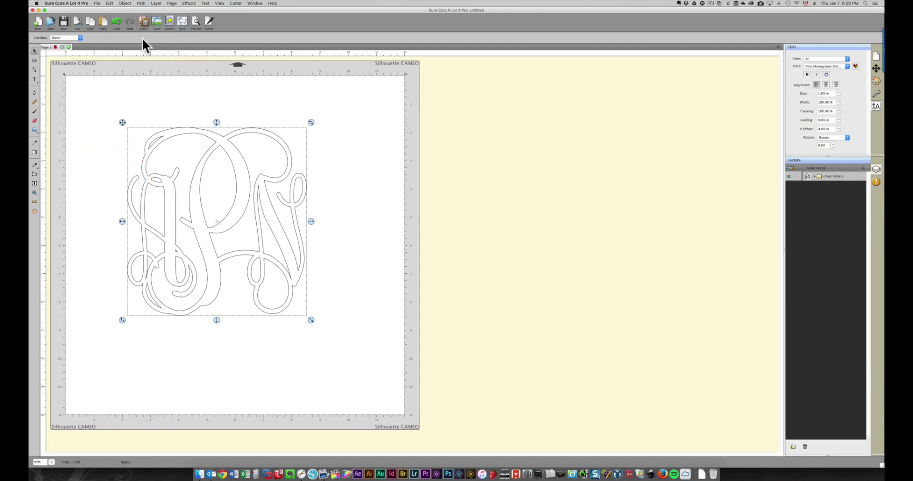
{"action": "left_click", "coordinate": [113, 19]}
{"action": "left_click", "coordinate": [113, 19]}
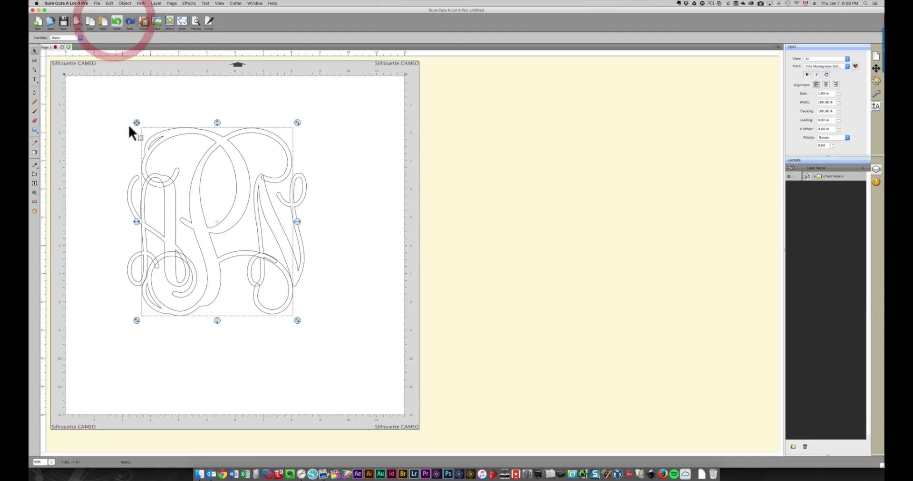
{"action": "left_click", "coordinate": [94, 173]}
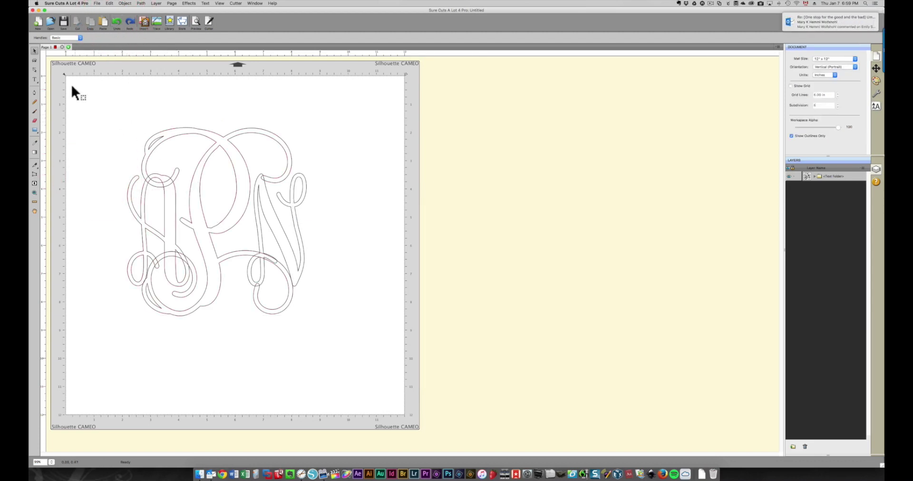
Select all three monogram letters and combine them into one shape with the Union path operation.
{"action": "left_click_drag", "start_coordinate": [72, 87], "coordinate": [364, 366]}
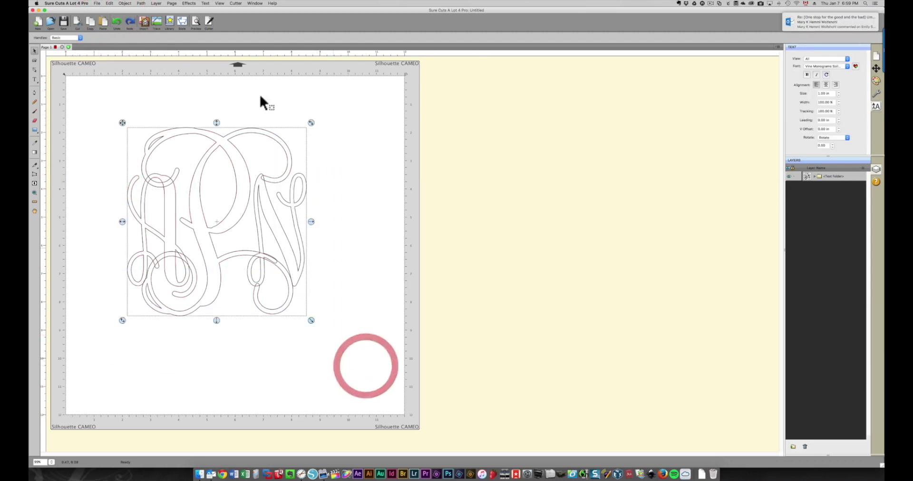
{"action": "left_click", "coordinate": [140, 3]}
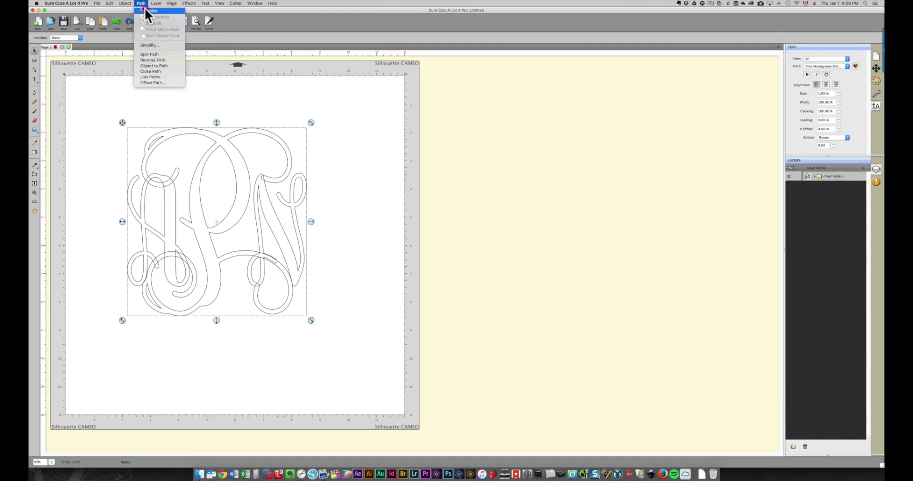
{"action": "left_click", "coordinate": [147, 11]}
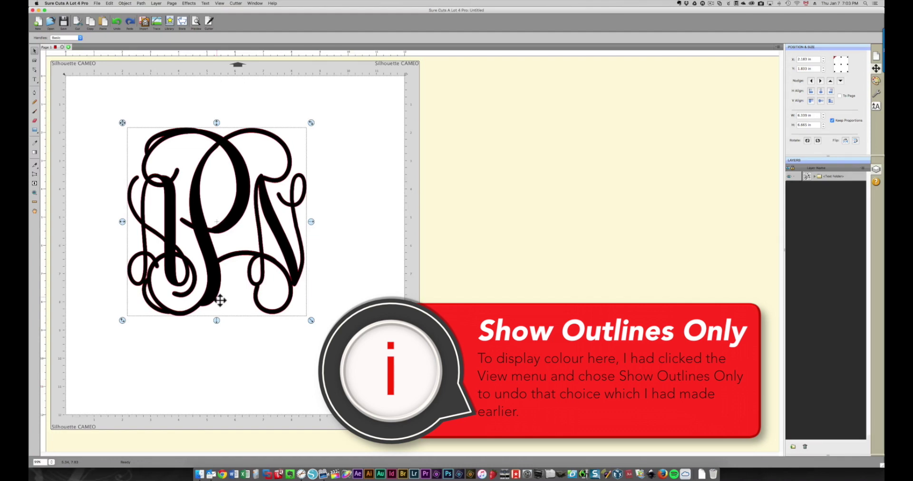
Duplicate the united monogram and move the original off the mat, leaving the copy on the page.
{"action": "left_click_drag", "start_coordinate": [219, 300], "coordinate": [207, 300]}
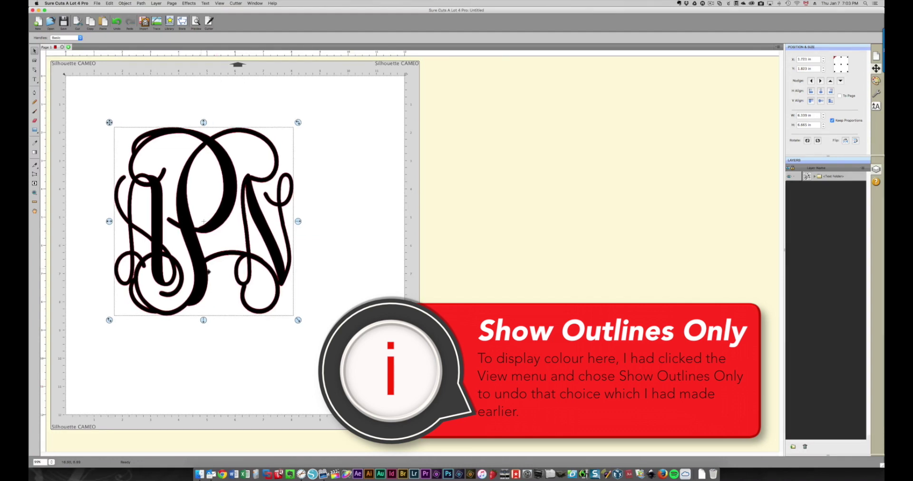
{"action": "key", "text": "super+d"}
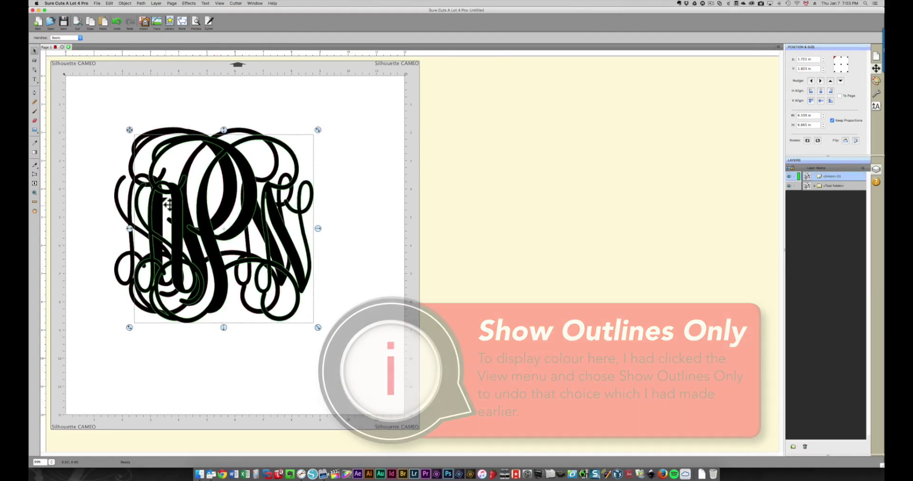
{"action": "left_click_drag", "start_coordinate": [265, 223], "coordinate": [611, 202]}
Add a 0.1 in shadow layer to the monogram copy on the mat.
{"action": "right_click", "coordinate": [224, 277]}
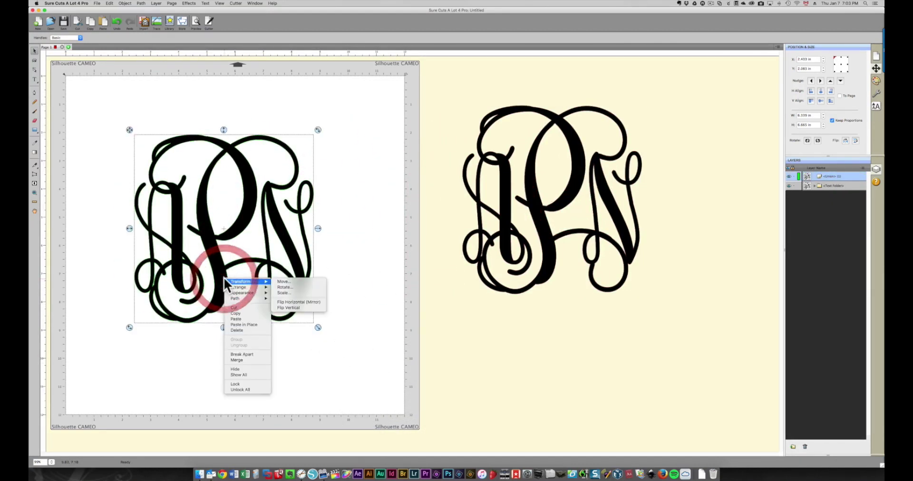
{"action": "mouse_move", "coordinate": [245, 291]}
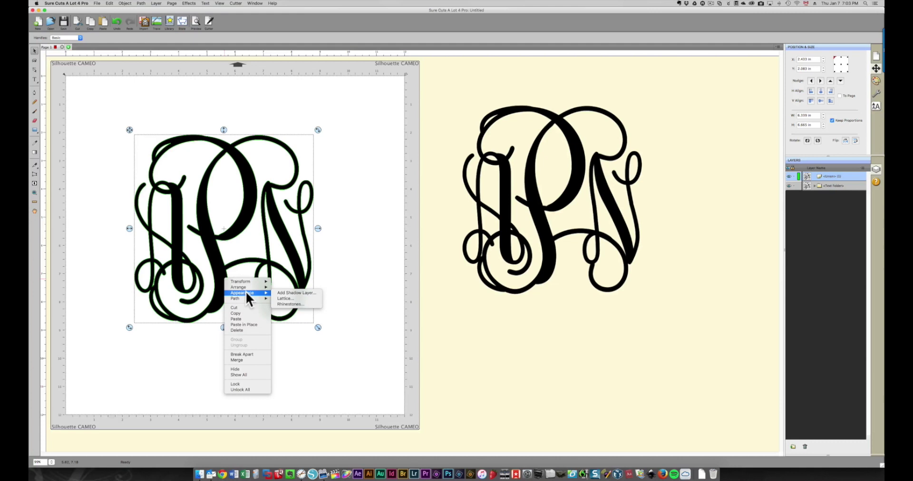
{"action": "left_click", "coordinate": [294, 292]}
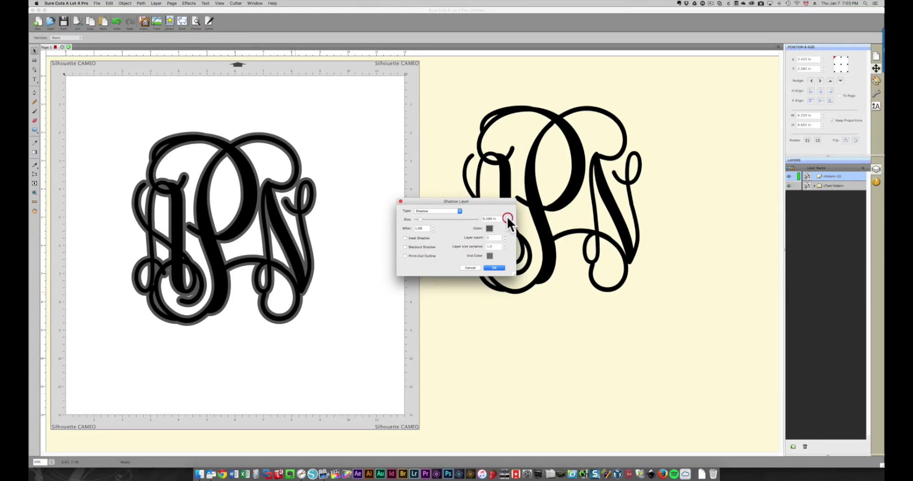
{"action": "left_click", "coordinate": [507, 218]}
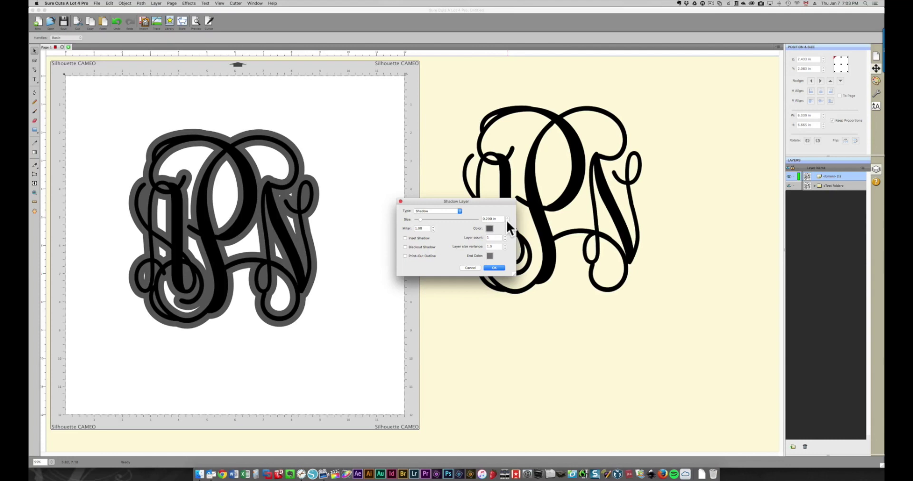
{"action": "left_click", "coordinate": [507, 221]}
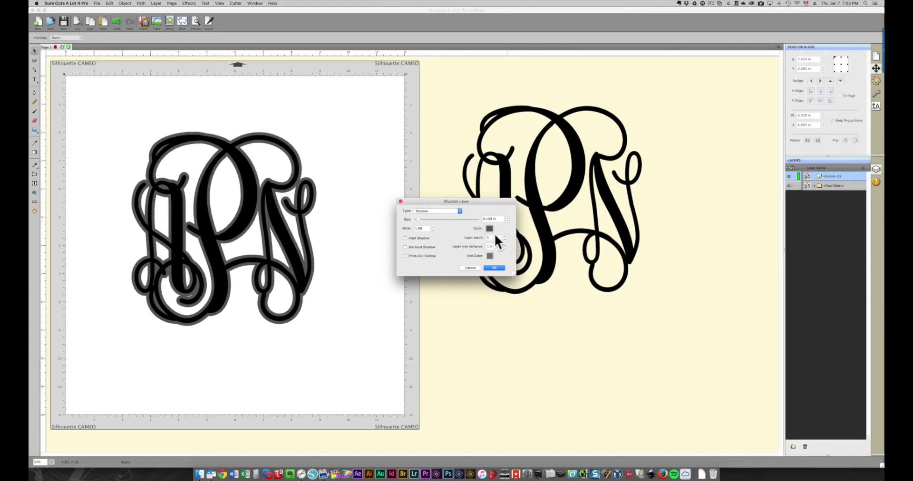
{"action": "left_click", "coordinate": [491, 269]}
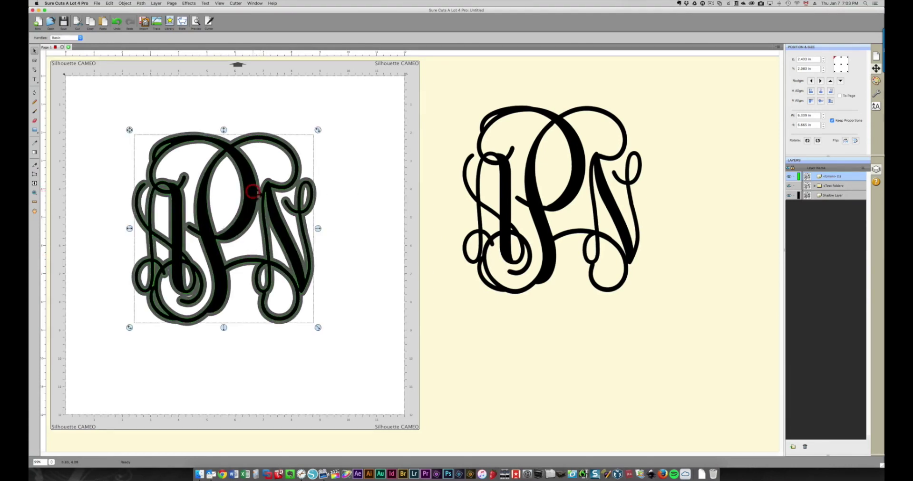
Fill the monogram copy on the mat with the Bubblegum pink colour.
{"action": "left_click", "coordinate": [875, 81]}
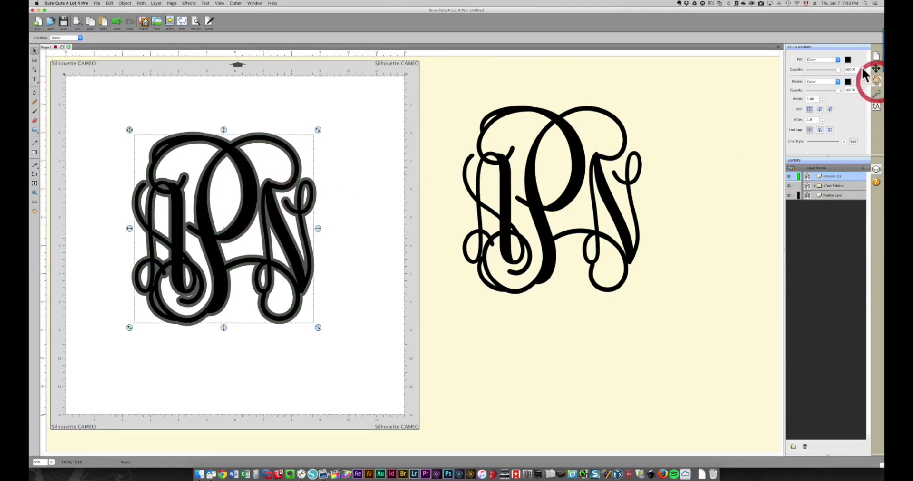
{"action": "left_click", "coordinate": [847, 59]}
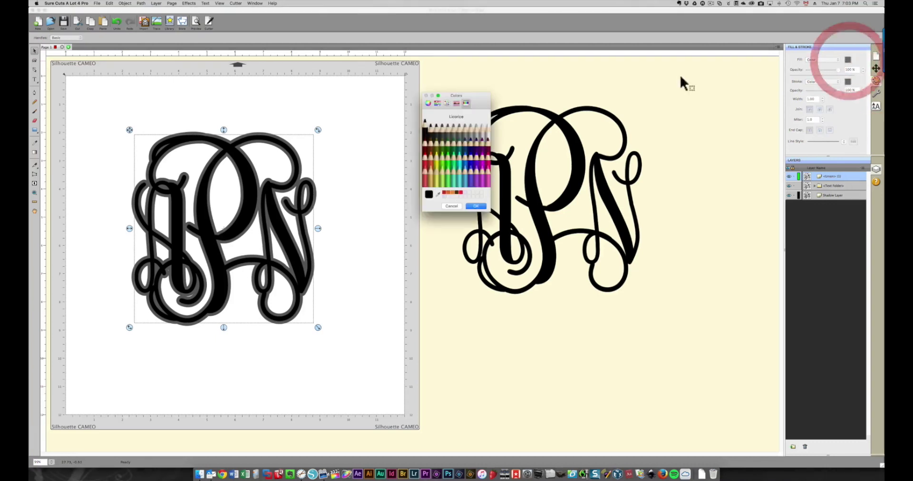
{"action": "left_click", "coordinate": [481, 169]}
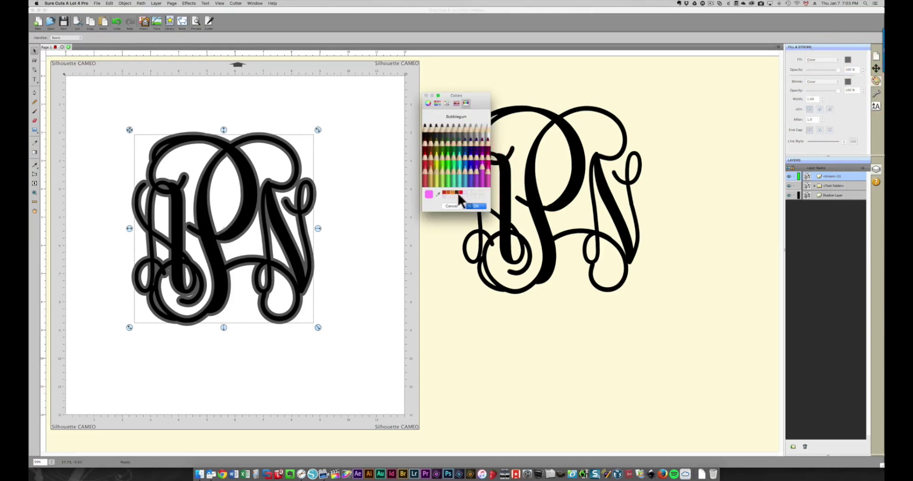
{"action": "left_click", "coordinate": [476, 206]}
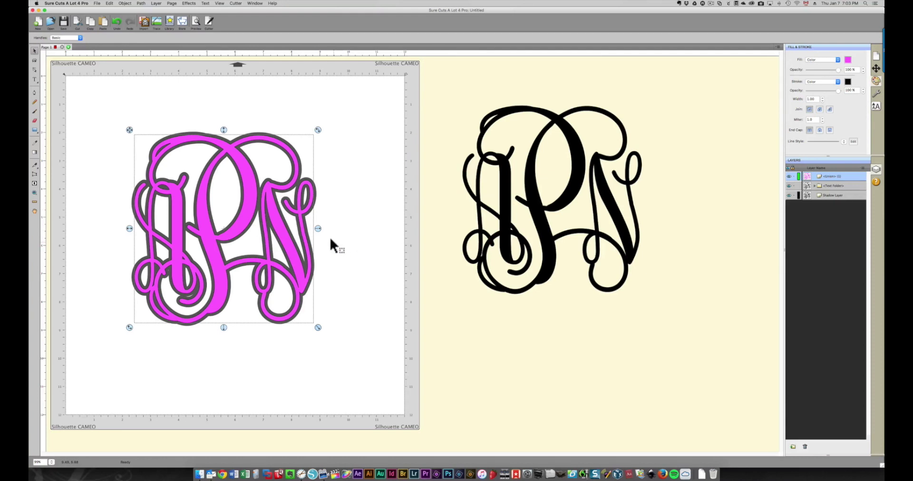
Select the pink monogram with its shadow layer and merge them so the letters are cut out of the shadow.
{"action": "left_click_drag", "start_coordinate": [92, 94], "coordinate": [365, 393]}
{"action": "right_click", "coordinate": [205, 248]}
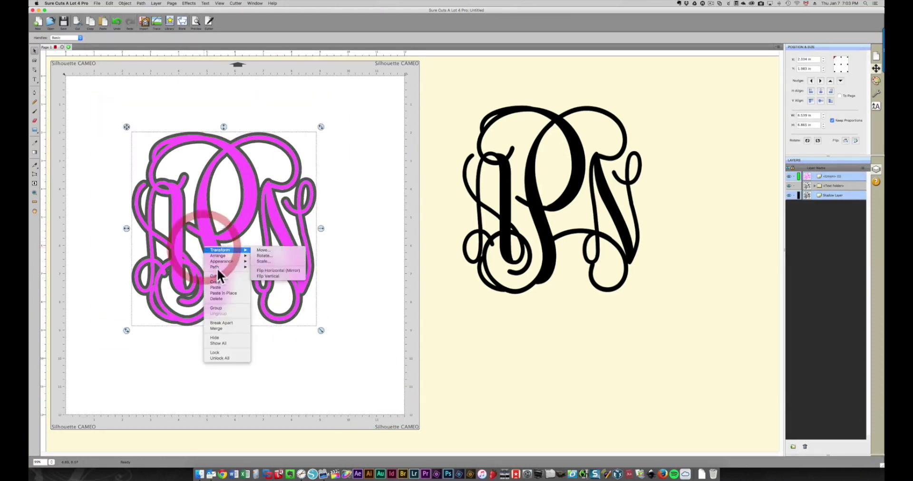
{"action": "left_click", "coordinate": [232, 328]}
{"action": "left_click", "coordinate": [255, 214]}
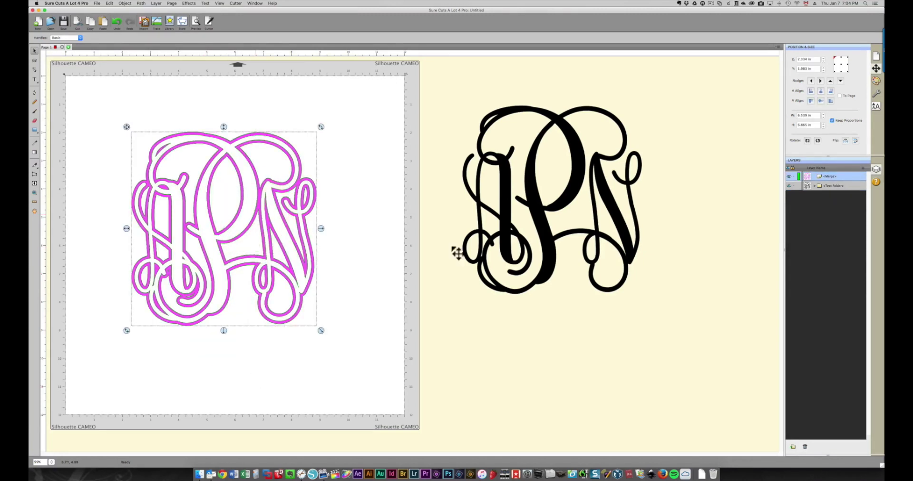
Try the black monogram's fit inside the pink outline and return it beside the mat.
{"action": "left_click", "coordinate": [538, 292]}
{"action": "mouse_move", "coordinate": [221, 290]}
{"action": "left_mouse_down"}
{"action": "mouse_move", "coordinate": [309, 275]}
{"action": "mouse_move", "coordinate": [198, 316]}
{"action": "mouse_move", "coordinate": [241, 295]}
{"action": "mouse_move", "coordinate": [220, 291]}
{"action": "left_mouse_up"}
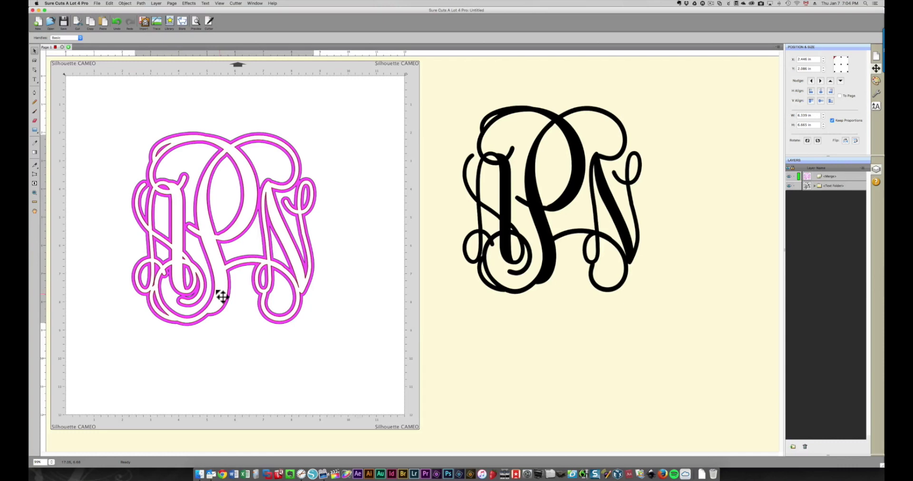
{"action": "left_click_drag", "start_coordinate": [219, 291], "coordinate": [580, 291]}
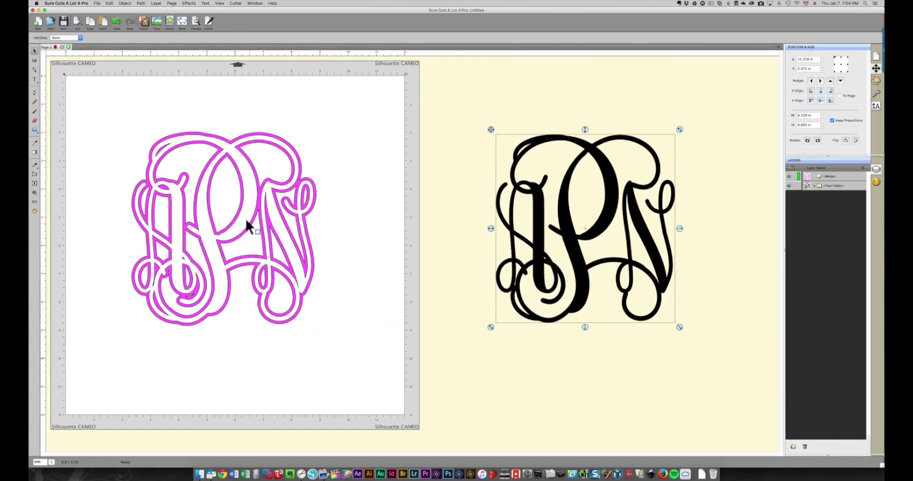
Add a 0.03 in shadow layer to the merged pink outline.
{"action": "left_click", "coordinate": [273, 231]}
{"action": "right_click", "coordinate": [273, 231]}
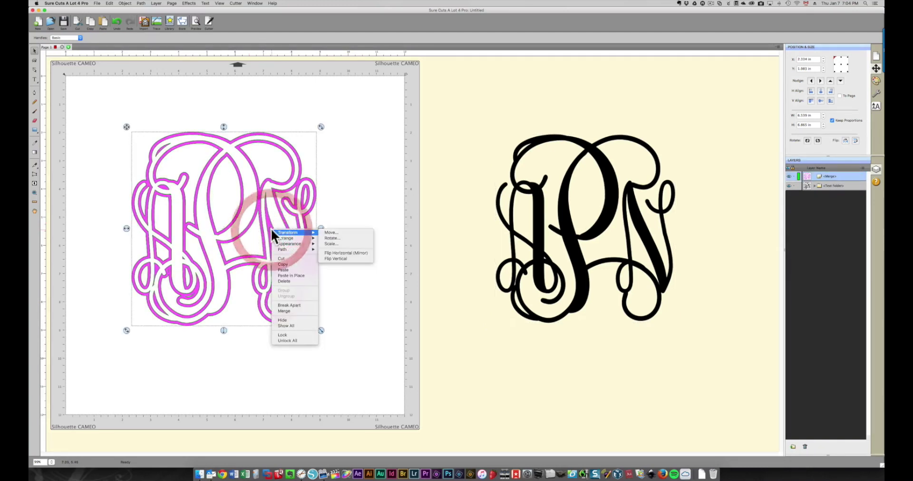
{"action": "mouse_move", "coordinate": [288, 247]}
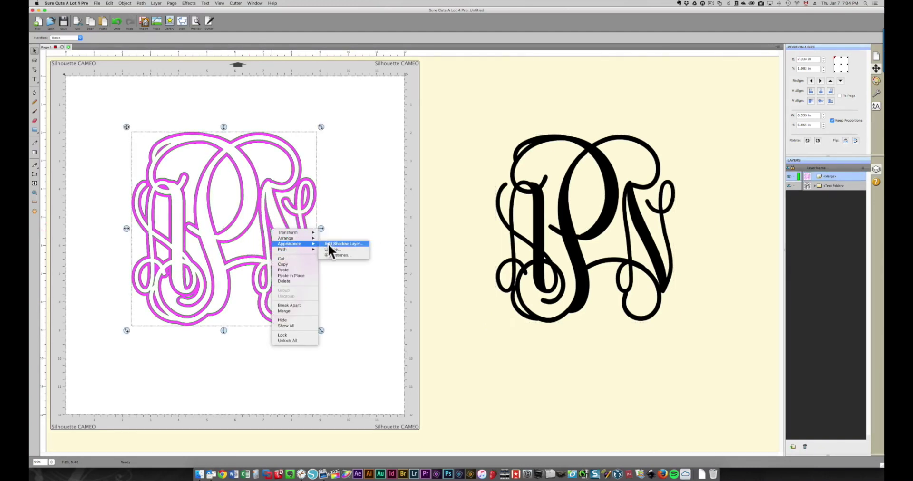
{"action": "left_click", "coordinate": [330, 243]}
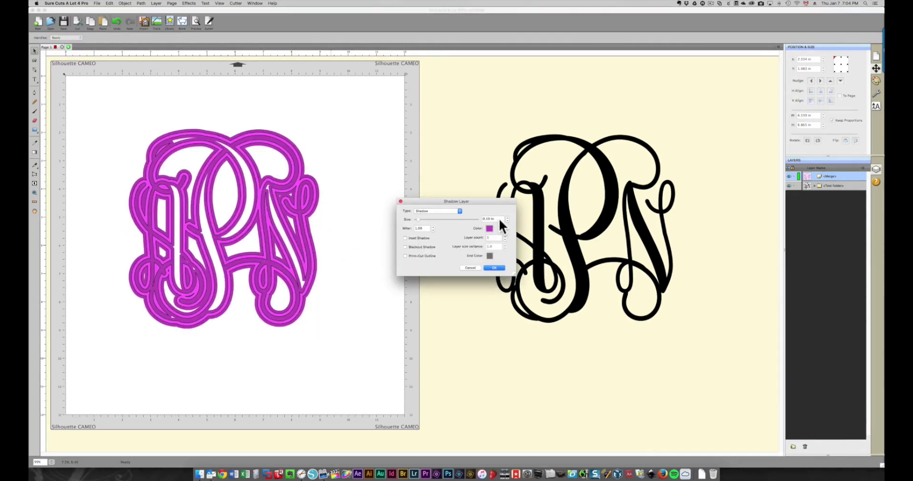
{"action": "left_click", "coordinate": [463, 215]}
{"action": "type", "text": ".03"}
{"action": "left_click", "coordinate": [493, 268]}
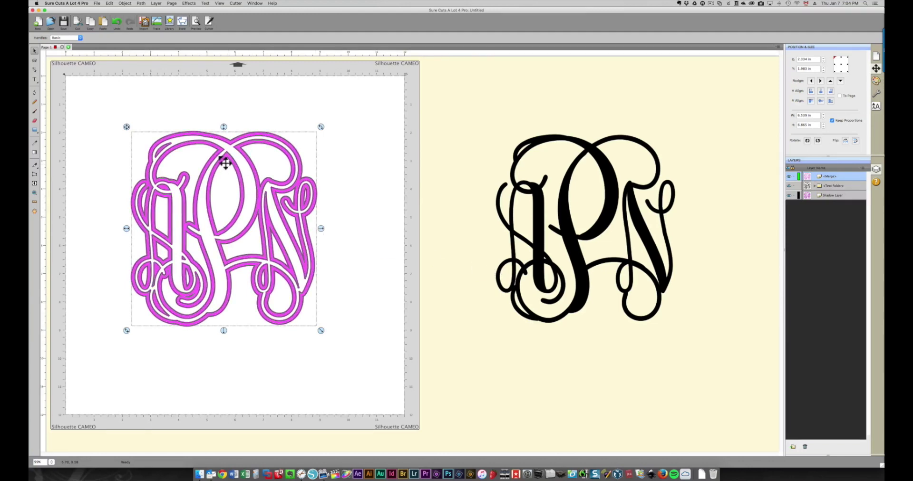
Select the pink outline with its new shadow layer and combine them with the Union path operation.
{"action": "left_click_drag", "start_coordinate": [93, 99], "coordinate": [370, 387]}
{"action": "right_click", "coordinate": [228, 266]}
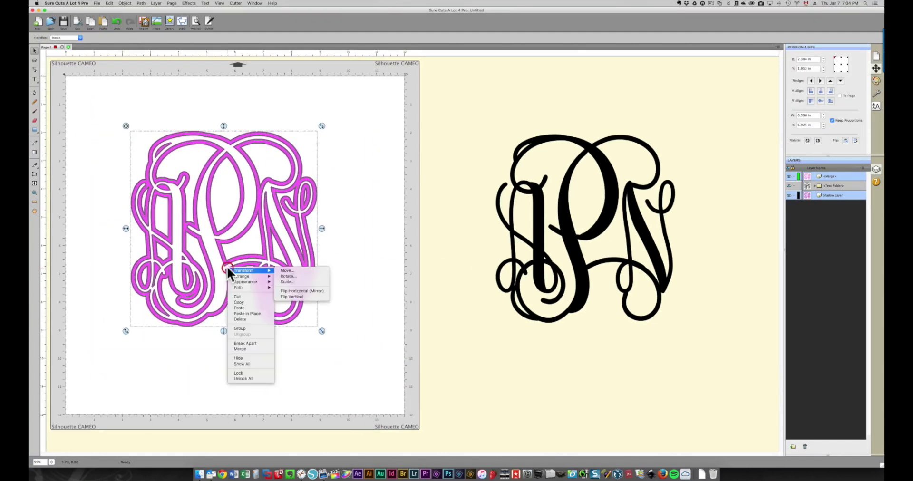
{"action": "mouse_move", "coordinate": [236, 288]}
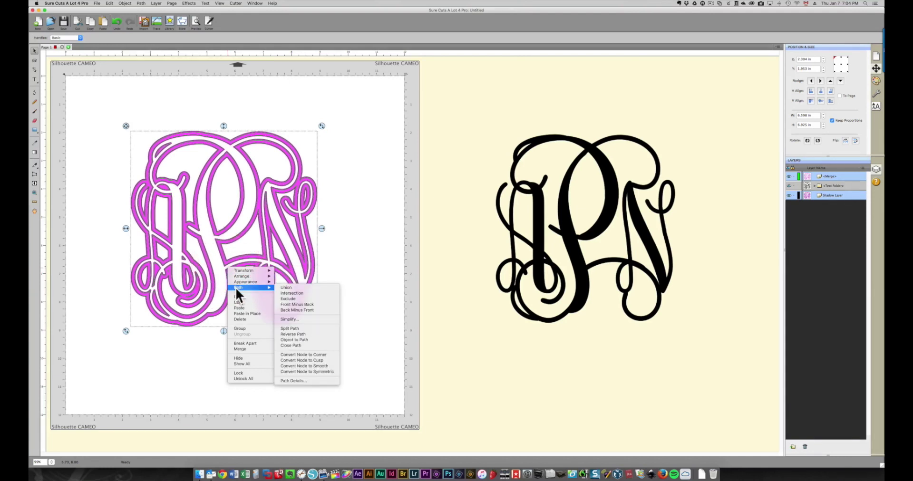
{"action": "left_click", "coordinate": [313, 288]}
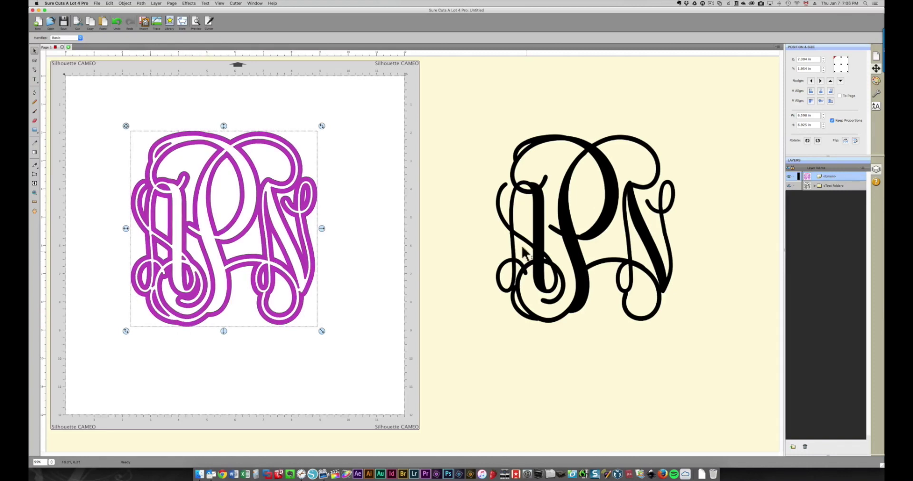
Fit the black monogram over the gap in the purple outline and send the outline to the back.
{"action": "left_click_drag", "start_coordinate": [535, 257], "coordinate": [178, 260]}
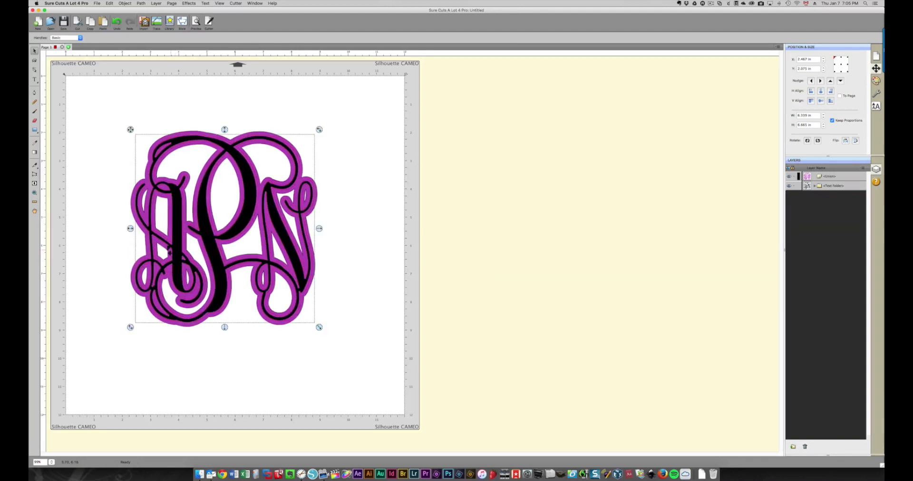
{"action": "right_click", "coordinate": [273, 232]}
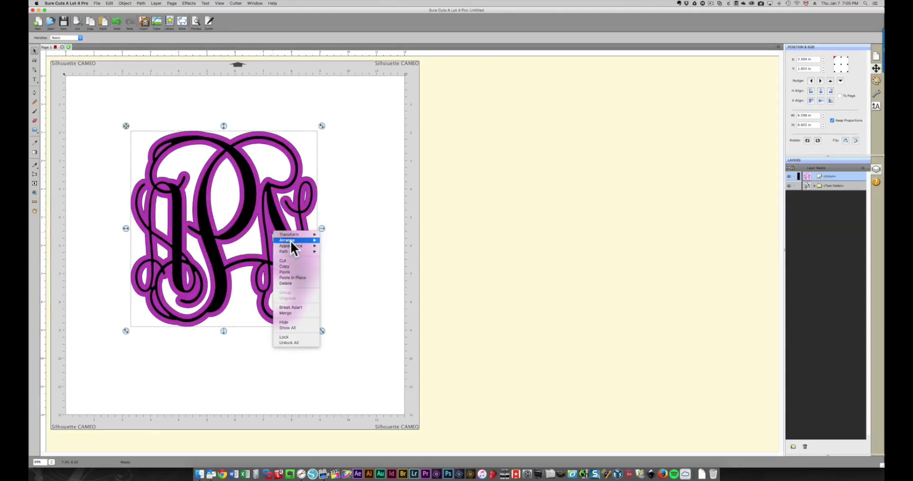
{"action": "mouse_move", "coordinate": [290, 241]}
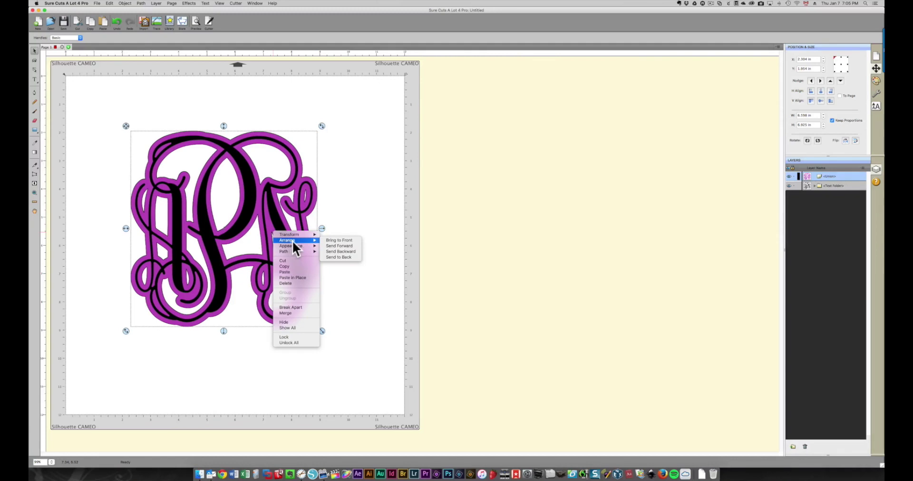
{"action": "left_click", "coordinate": [330, 257]}
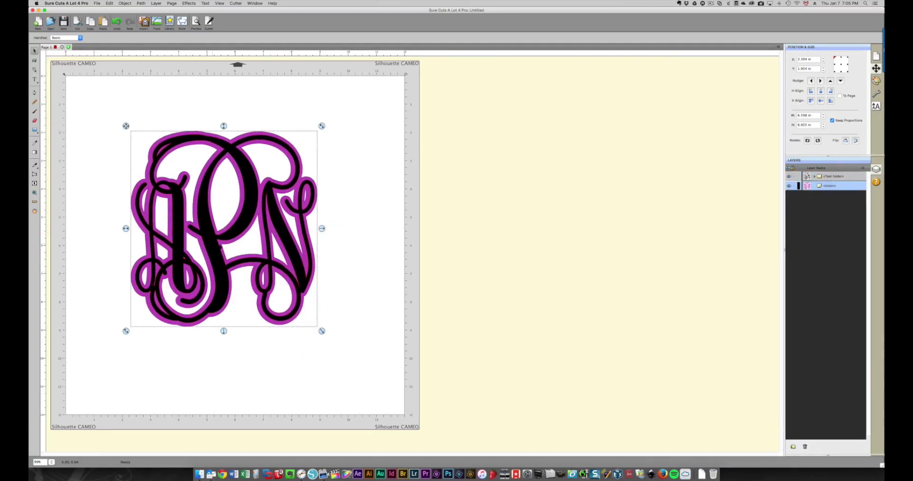
{"action": "left_click_drag", "start_coordinate": [211, 244], "coordinate": [211, 244]}
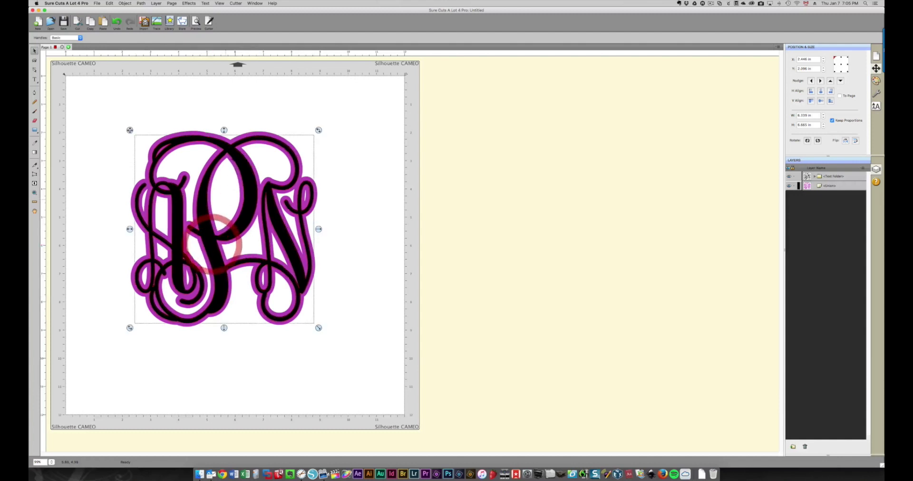
{"action": "left_click", "coordinate": [269, 96]}
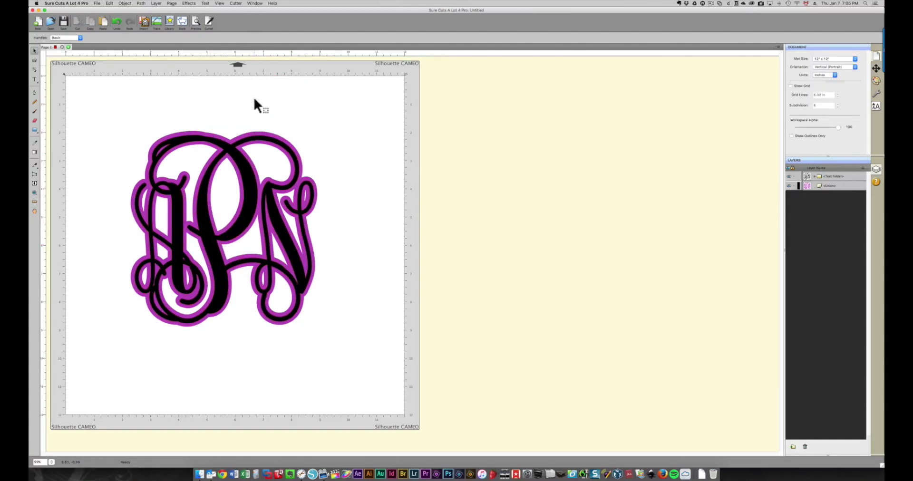
Check the monogram against its purple outline by shifting it off and back, and by temporarily viewing the design as outlines only.
{"action": "left_click_drag", "start_coordinate": [229, 292], "coordinate": [262, 356]}
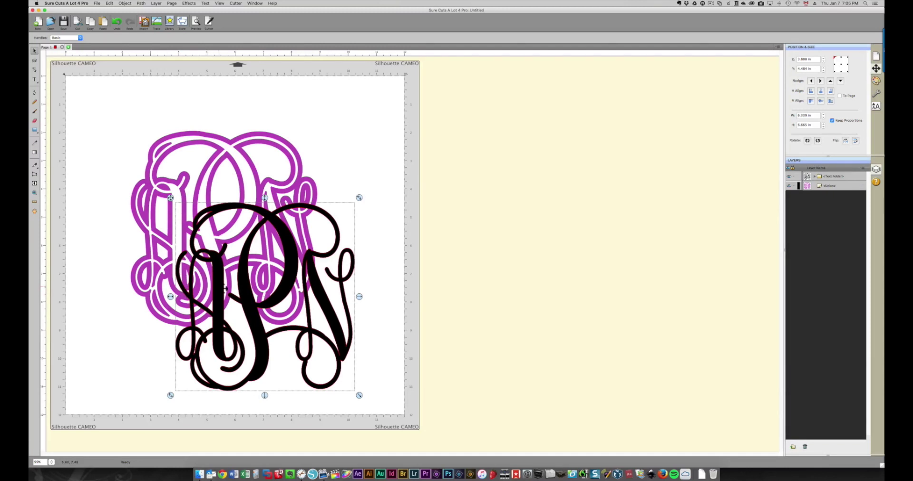
{"action": "left_click_drag", "start_coordinate": [236, 288], "coordinate": [203, 227]}
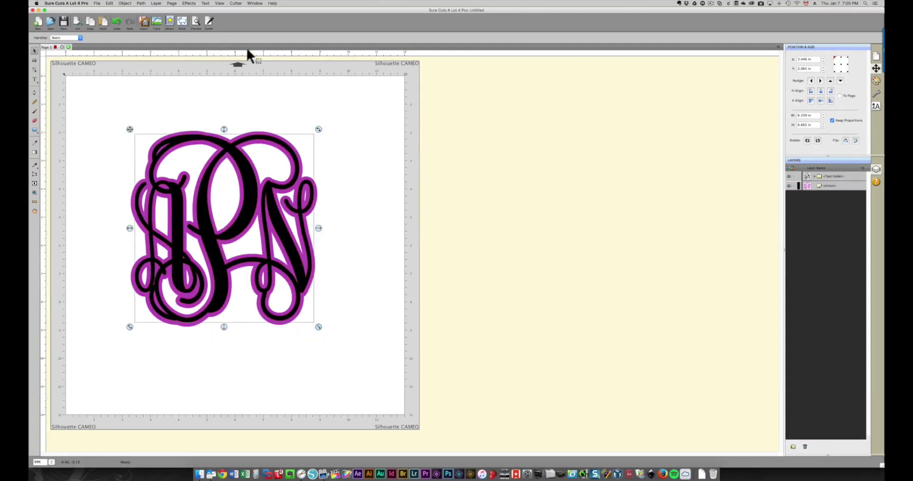
{"action": "left_click", "coordinate": [221, 4]}
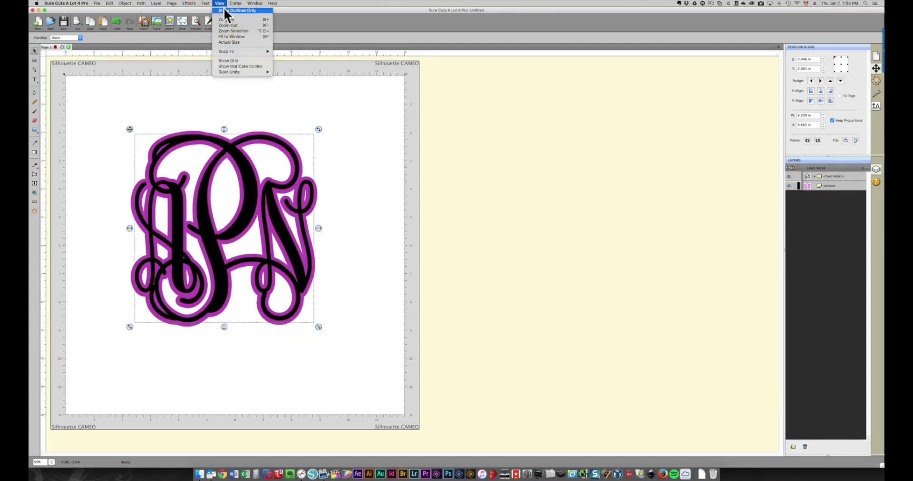
{"action": "left_click", "coordinate": [226, 11]}
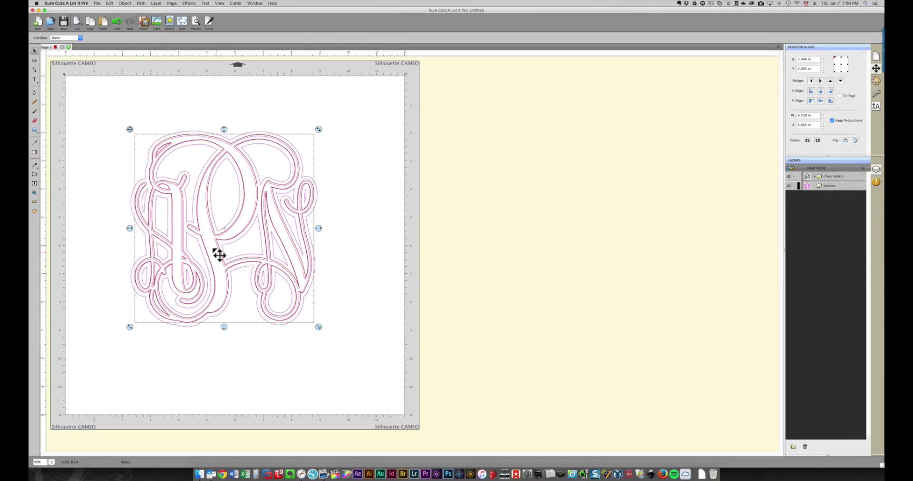
{"action": "left_click", "coordinate": [228, 230]}
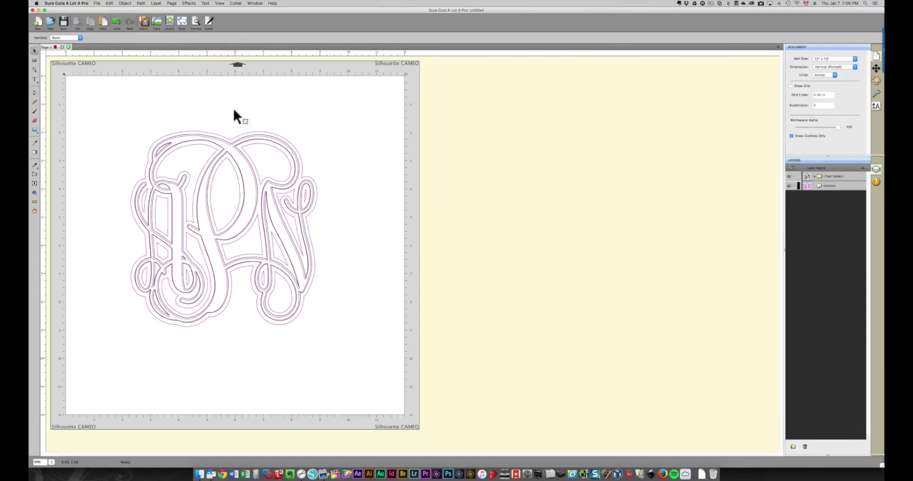
{"action": "left_click", "coordinate": [219, 3]}
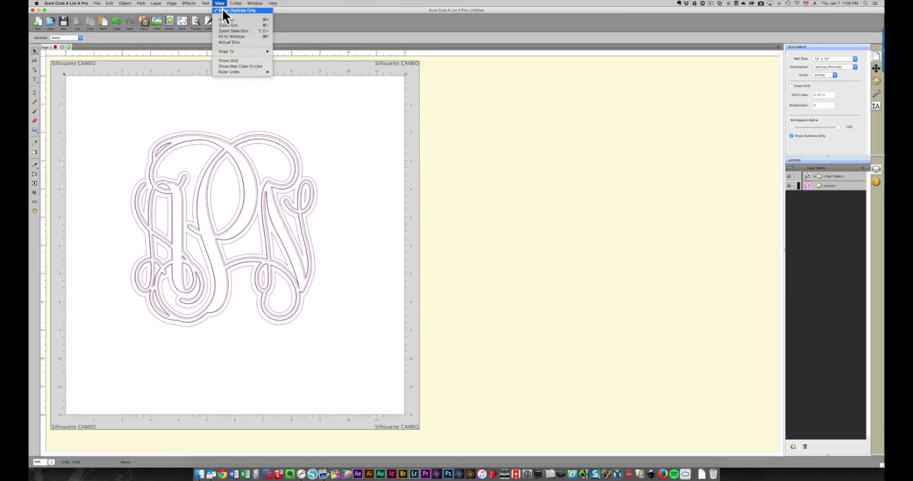
{"action": "left_click", "coordinate": [223, 11]}
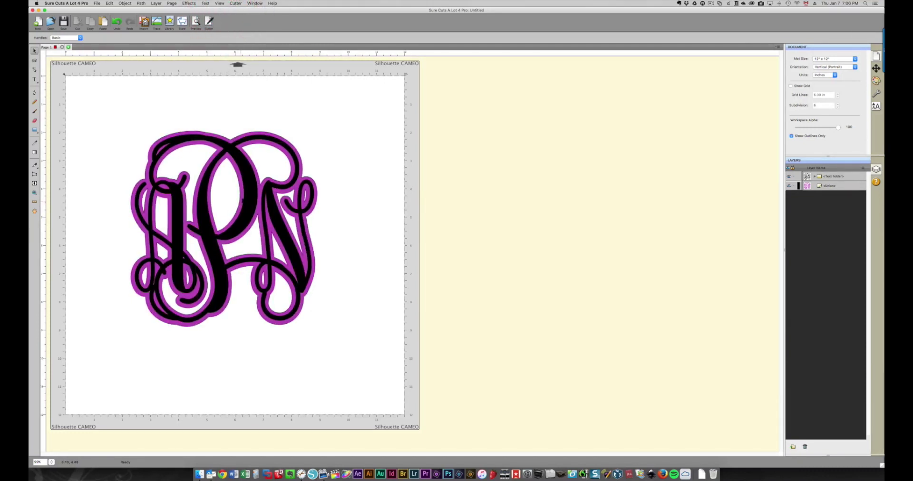
Separate the black monogram from the purple outline, reposition the outline near the mat's centre, and fit the monogram back over it.
{"action": "left_click_drag", "start_coordinate": [251, 204], "coordinate": [483, 156]}
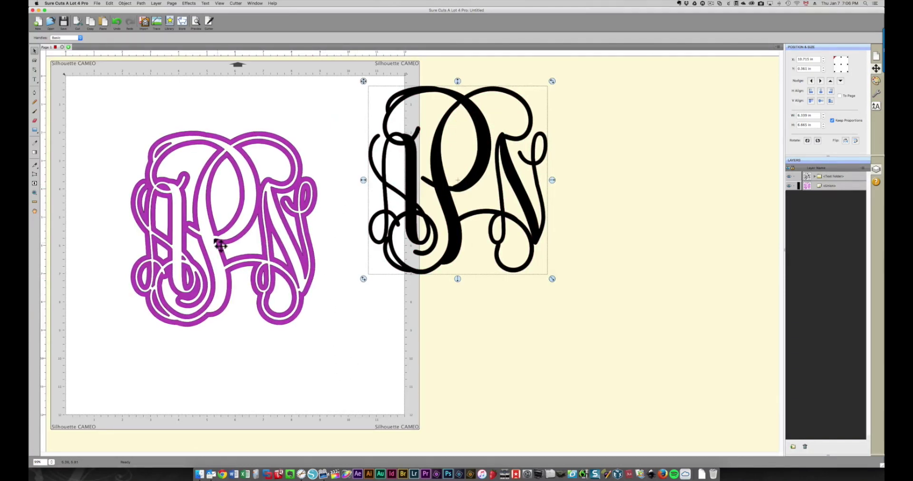
{"action": "left_click_drag", "start_coordinate": [217, 242], "coordinate": [161, 202]}
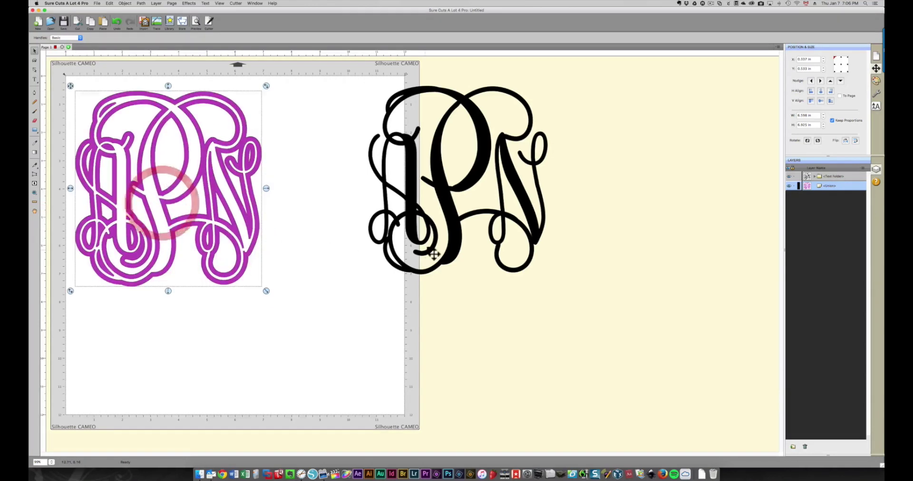
{"action": "left_click_drag", "start_coordinate": [462, 252], "coordinate": [602, 245]}
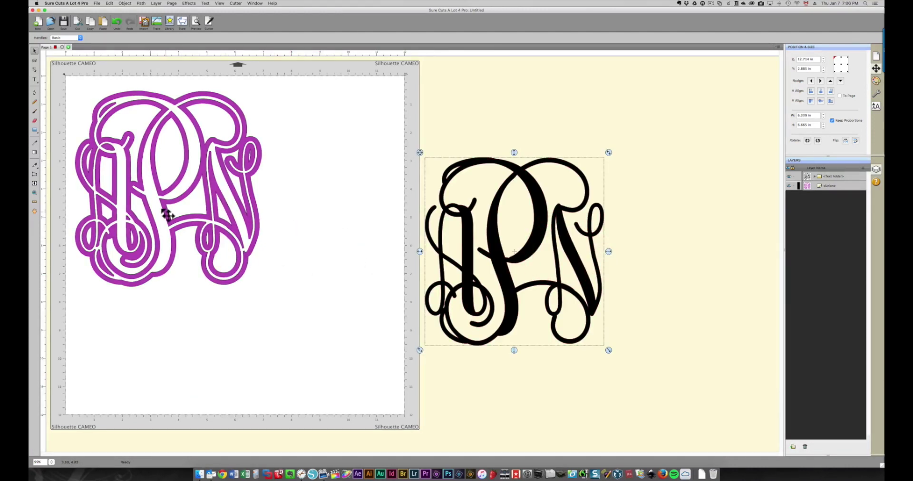
{"action": "left_click_drag", "start_coordinate": [163, 210], "coordinate": [241, 295]}
{"action": "key", "text": "super+z"}
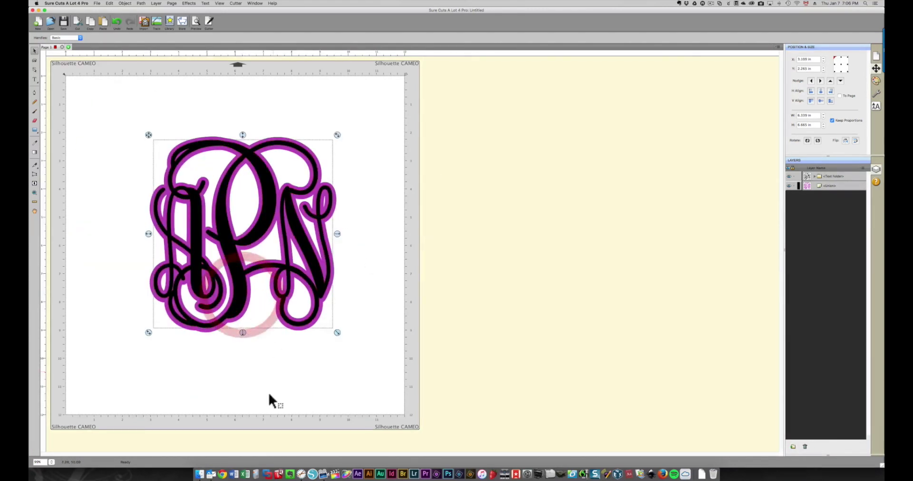
{"action": "left_click", "coordinate": [244, 386]}
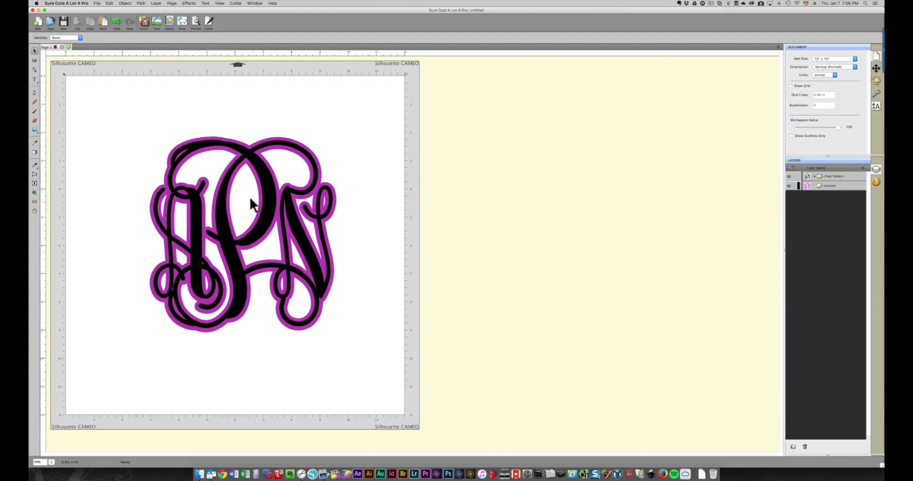
Scale the monogram and outline down together to about 2.9 in wide, and move the purple outline beside the black letters.
{"action": "left_click_drag", "start_coordinate": [98, 94], "coordinate": [410, 398]}
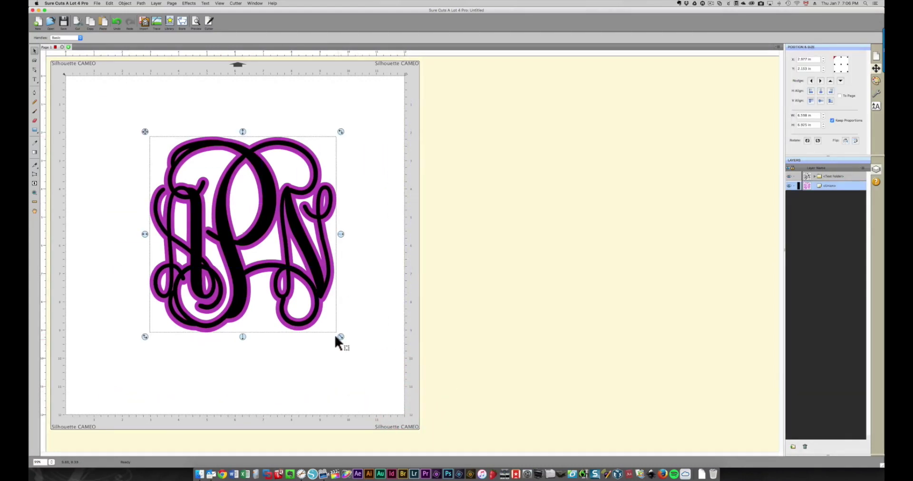
{"action": "left_click_drag", "start_coordinate": [335, 336], "coordinate": [265, 271]}
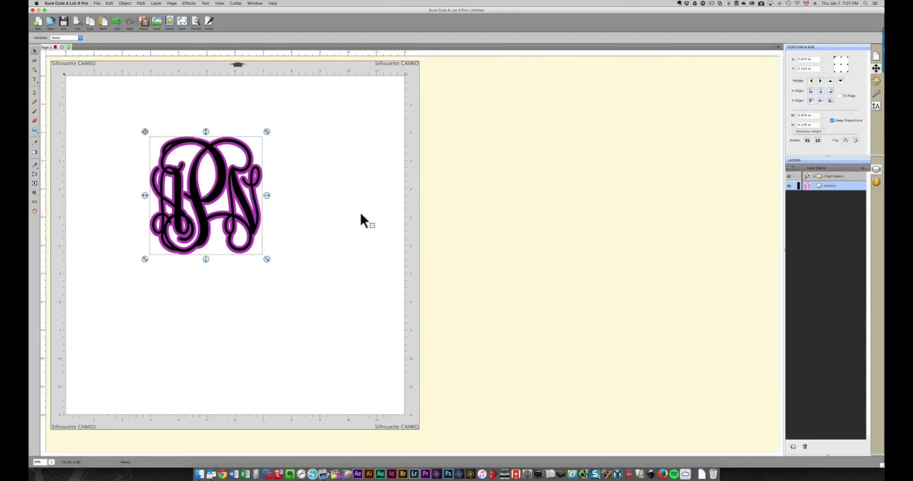
{"action": "key", "text": "Return"}
{"action": "left_click_drag", "start_coordinate": [250, 242], "coordinate": [292, 222]}
{"action": "left_click", "coordinate": [241, 234]}
{"action": "left_click", "coordinate": [231, 313]}
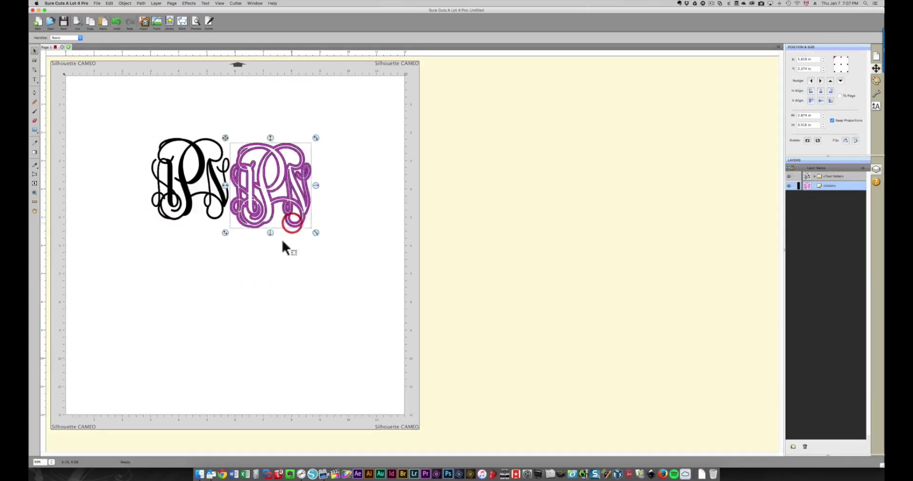
{"action": "left_click", "coordinate": [267, 296]}
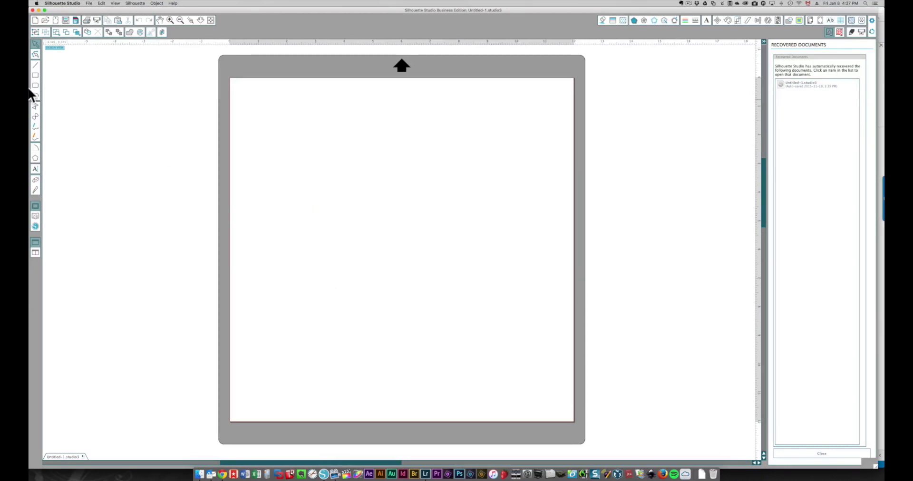
In Silhouette Studio, add the text "aPn" to the upper middle of the blank page.
{"action": "left_click", "coordinate": [36, 170]}
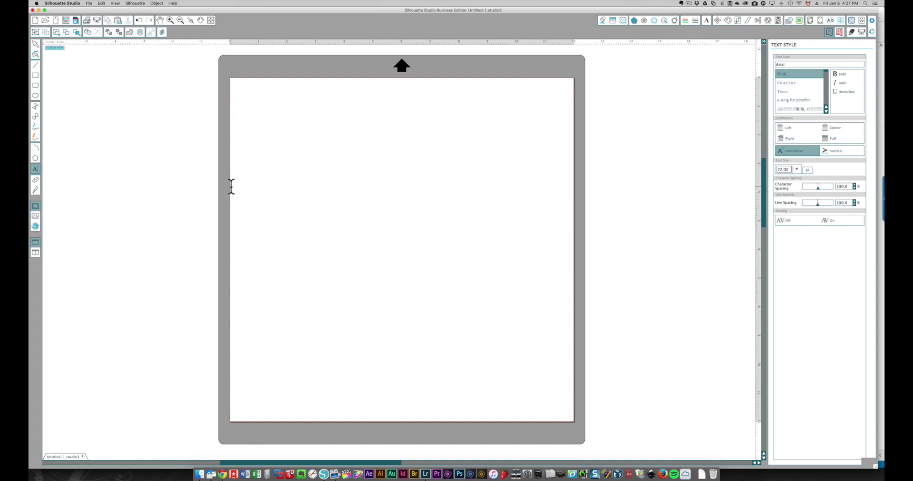
{"action": "left_click", "coordinate": [342, 200]}
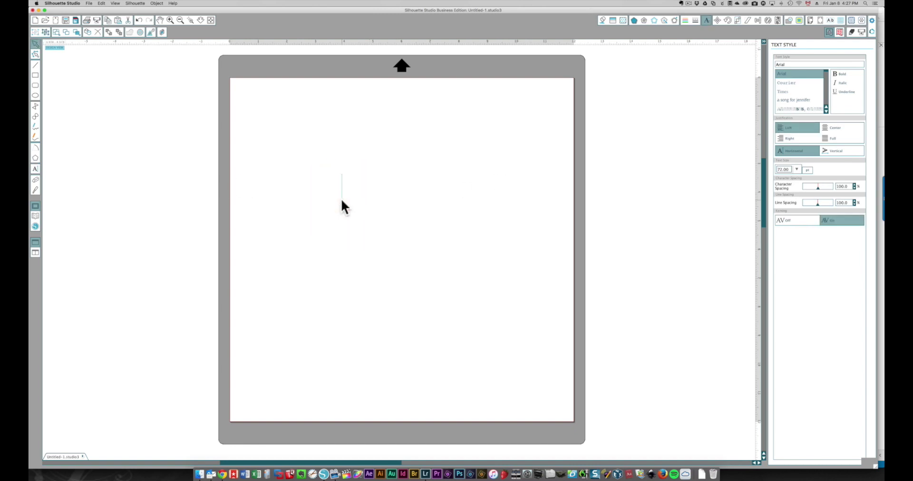
{"action": "type", "text": "A"}
{"action": "key", "text": "BackSpace"}
{"action": "type", "text": "aPn"}
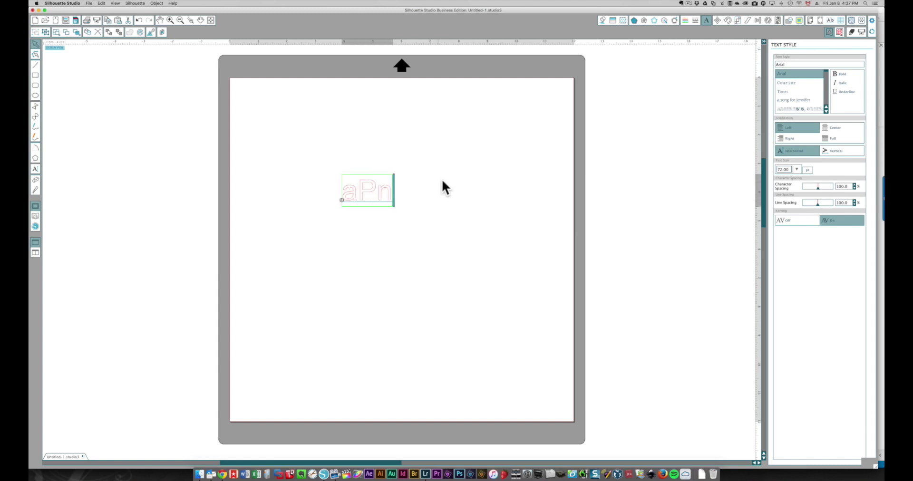
Set the font of the whole aPn text to Vine Monograms.
{"action": "left_click", "coordinate": [348, 190]}
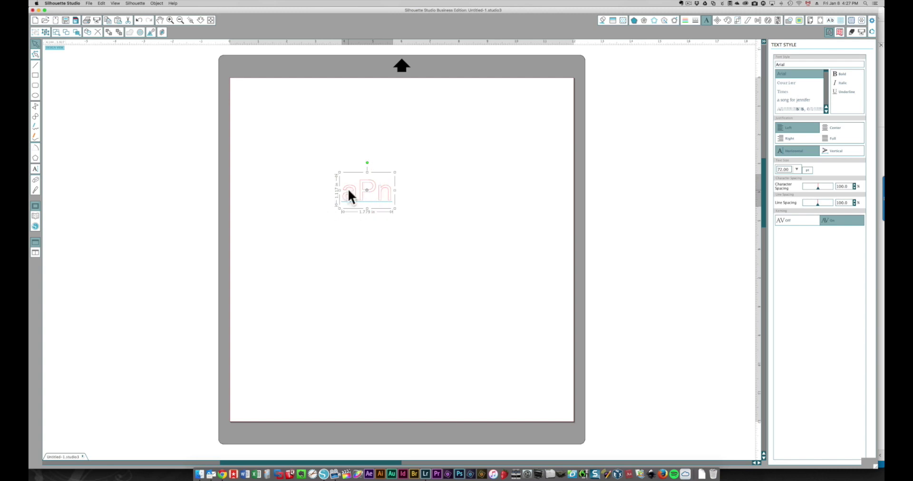
{"action": "double_click", "coordinate": [346, 189]}
{"action": "left_click_drag", "start_coordinate": [347, 189], "coordinate": [396, 191]}
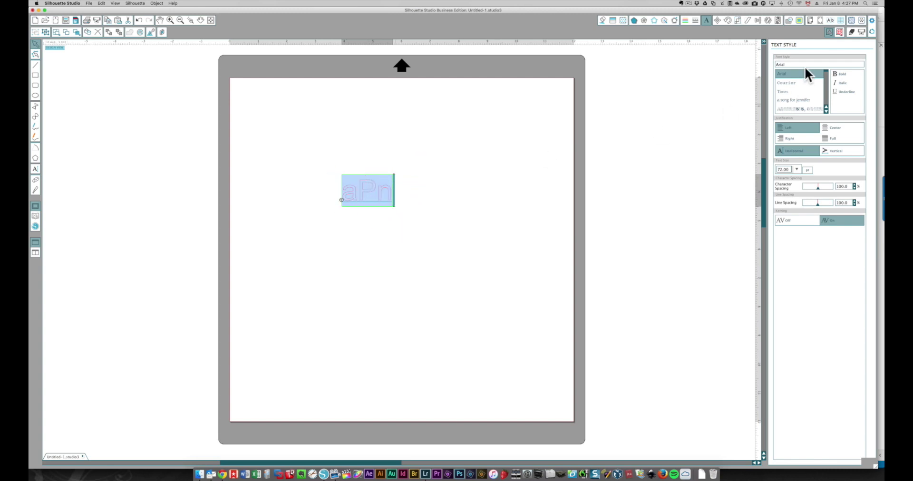
{"action": "left_click_drag", "start_coordinate": [801, 65], "coordinate": [734, 65]}
{"action": "type", "text": "vine Monograms"}
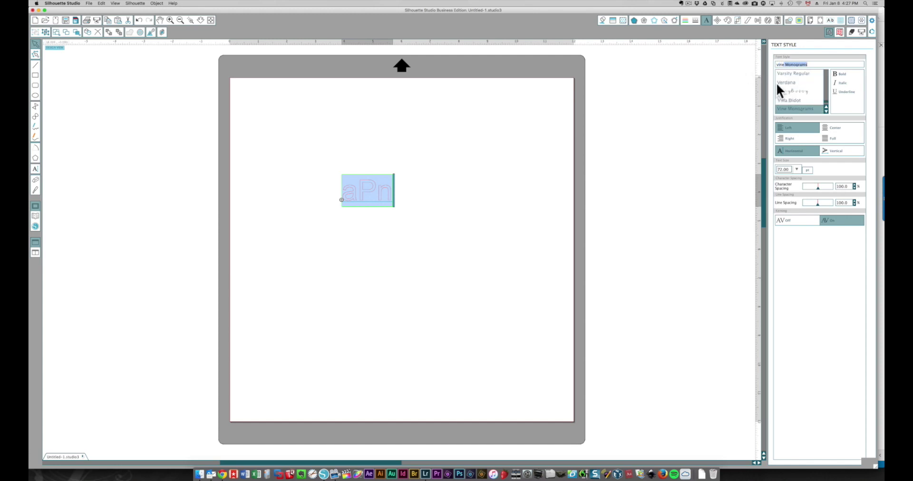
{"action": "key", "text": "Return"}
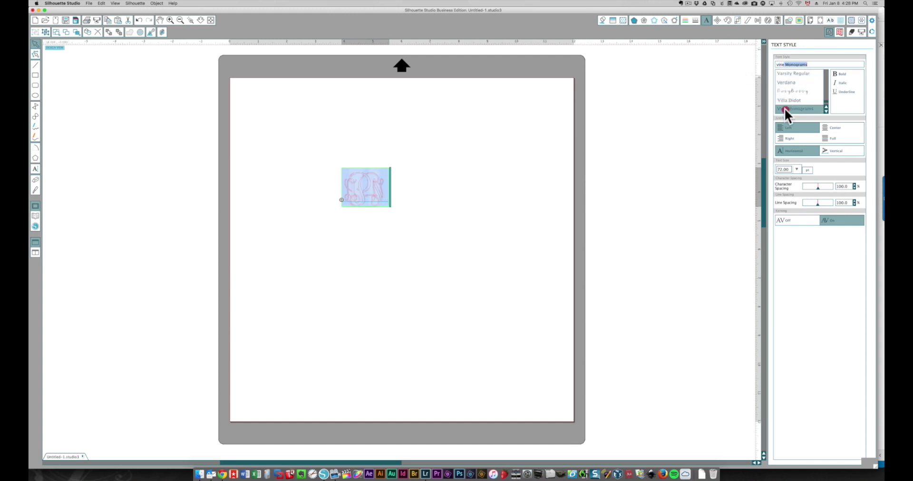
{"action": "left_click", "coordinate": [783, 108]}
{"action": "left_click", "coordinate": [345, 133]}
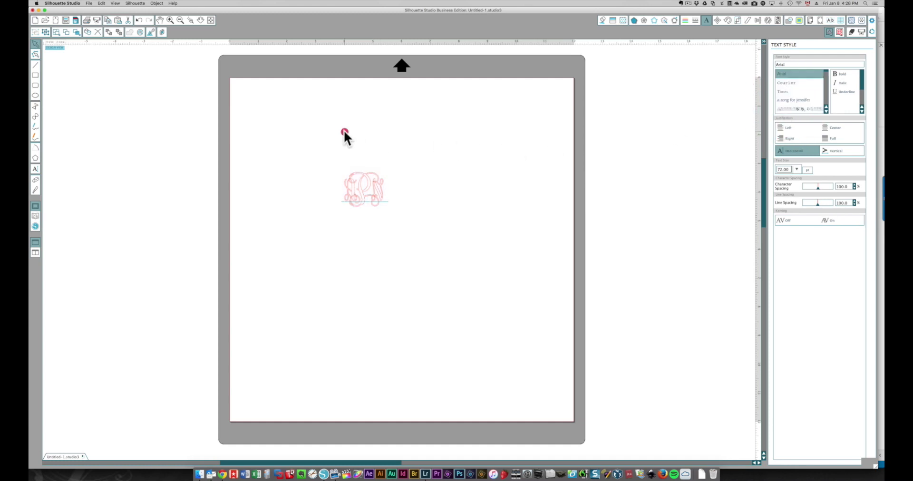
Move the monogram toward the page's upper-left area and enlarge it proportionally to about 8.1 in wide.
{"action": "left_click", "coordinate": [357, 191]}
{"action": "left_click_drag", "start_coordinate": [356, 190], "coordinate": [304, 145]}
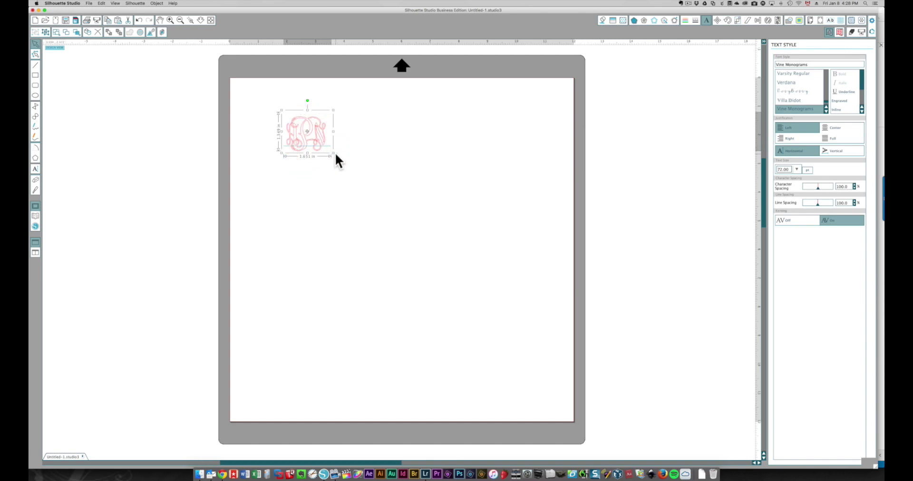
{"action": "left_click_drag", "start_coordinate": [333, 153], "coordinate": [510, 312]}
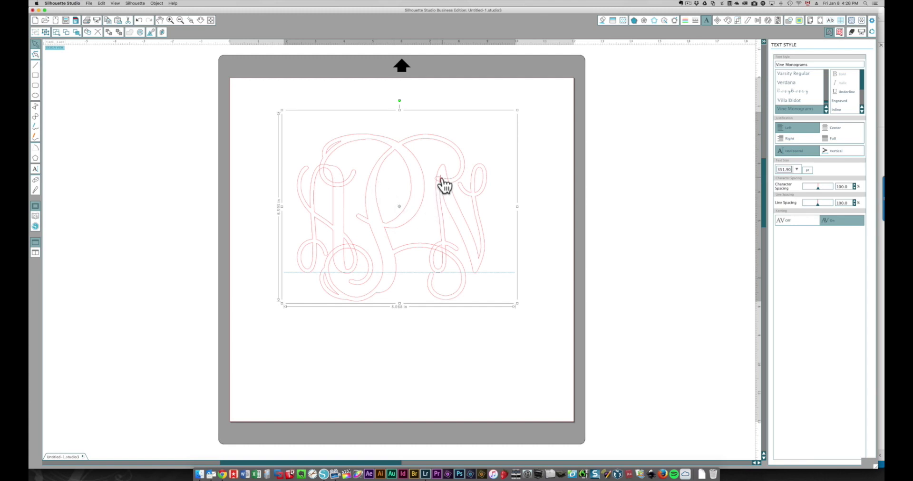
Weld the overlapping letters of the enlarged monogram into one shape.
{"action": "right_click", "coordinate": [370, 187]}
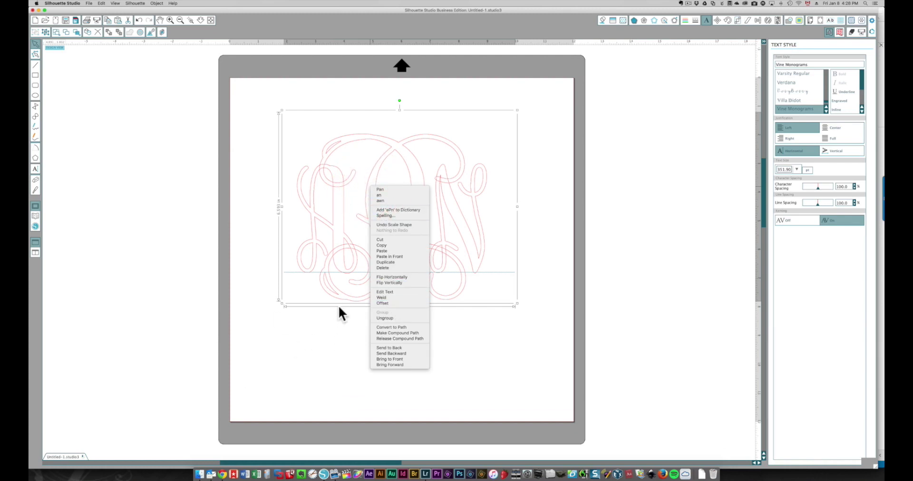
{"action": "left_click", "coordinate": [335, 319]}
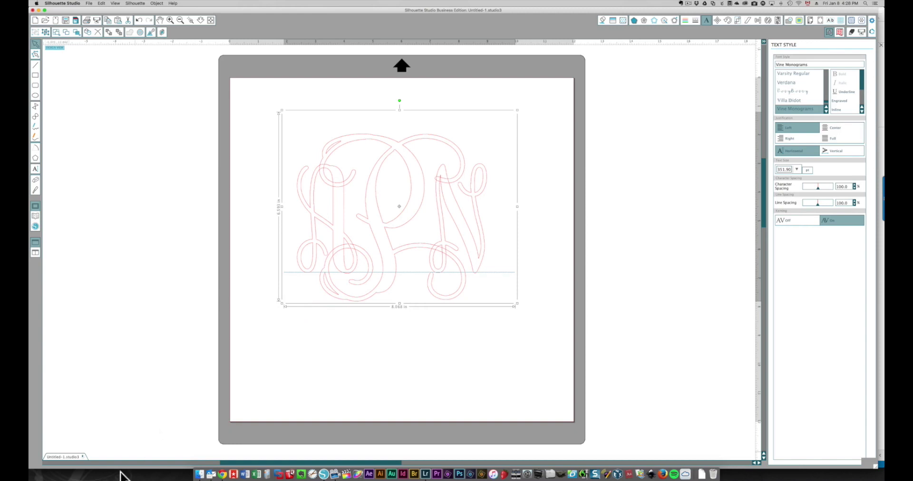
{"action": "left_click", "coordinate": [788, 20]}
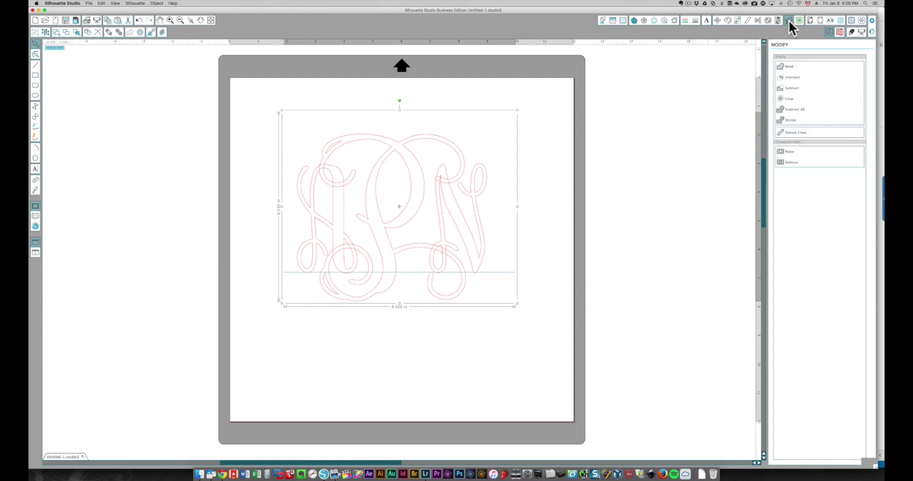
{"action": "left_click", "coordinate": [789, 65]}
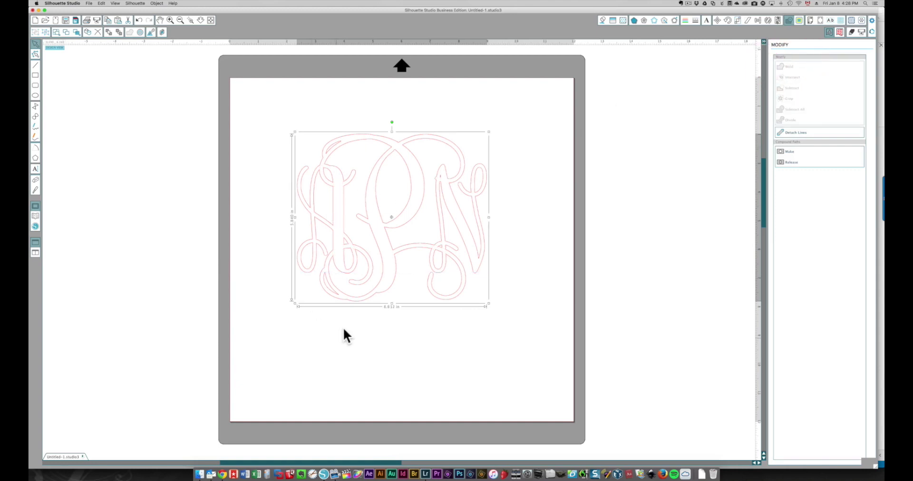
Add a rounded offset outline slightly narrower than 0.125 in around the welded monogram.
{"action": "left_click", "coordinate": [672, 20]}
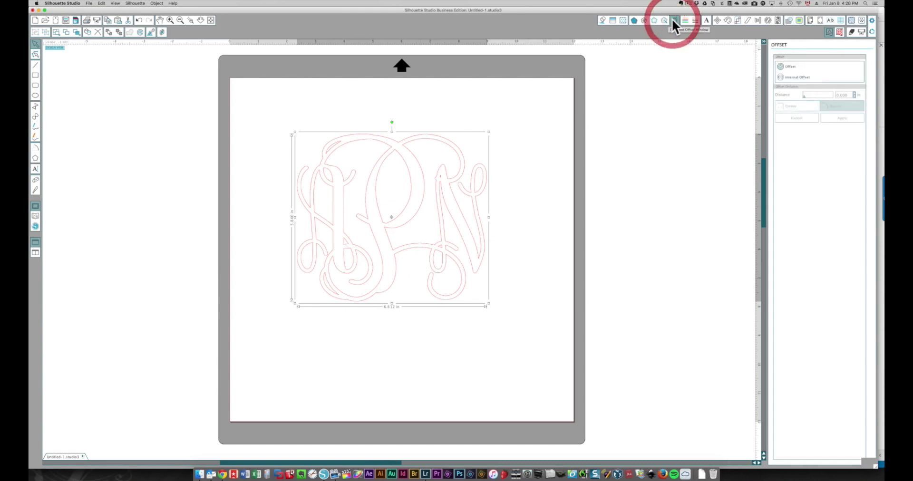
{"action": "left_click", "coordinate": [785, 66]}
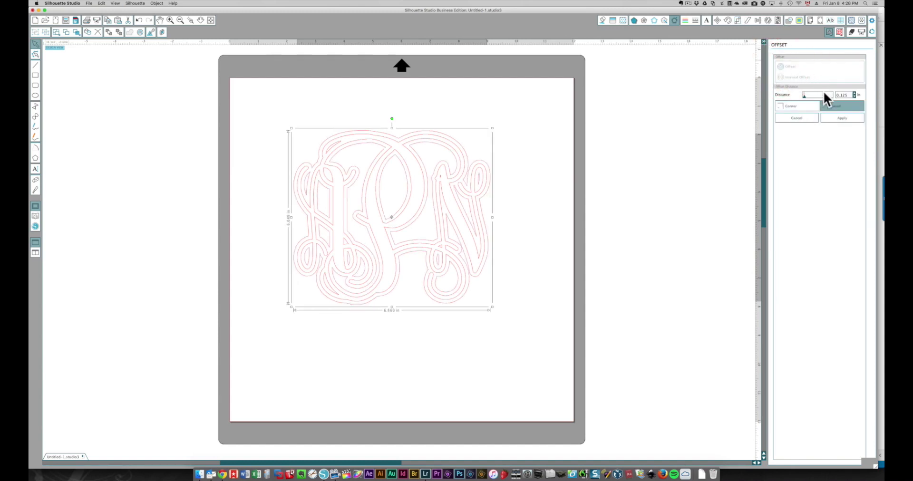
{"action": "double_click", "coordinate": [850, 95]}
{"action": "type", "text": "."}
{"action": "left_click", "coordinate": [834, 115]}
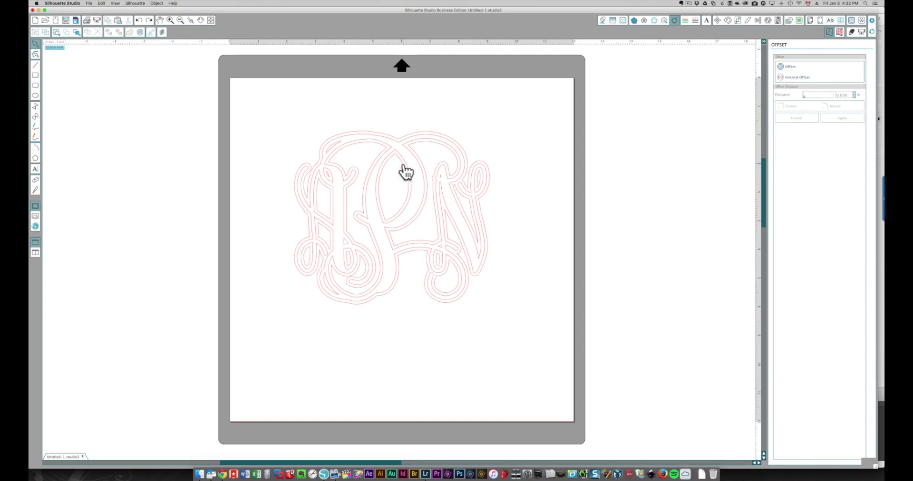
Select the monogram and its offset outline together and apply Subtract All to cut the letters out of the outline.
{"action": "left_click_drag", "start_coordinate": [347, 153], "coordinate": [526, 326]}
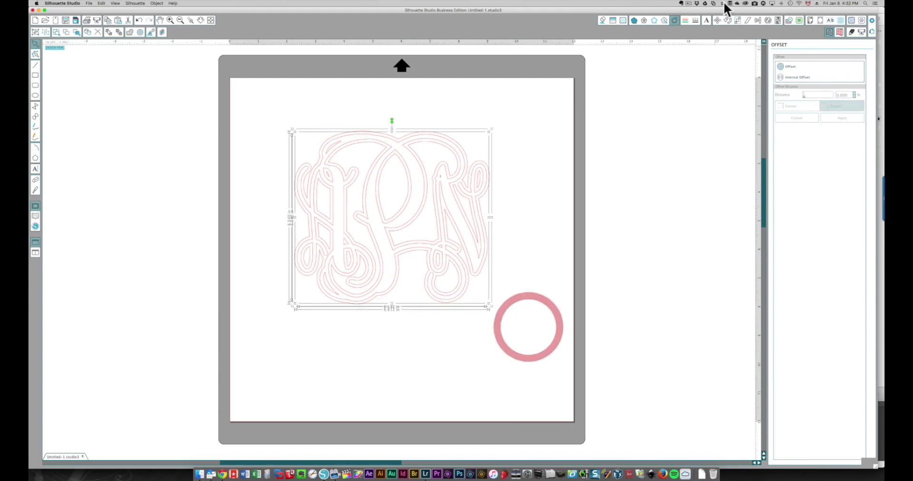
{"action": "left_click", "coordinate": [789, 20]}
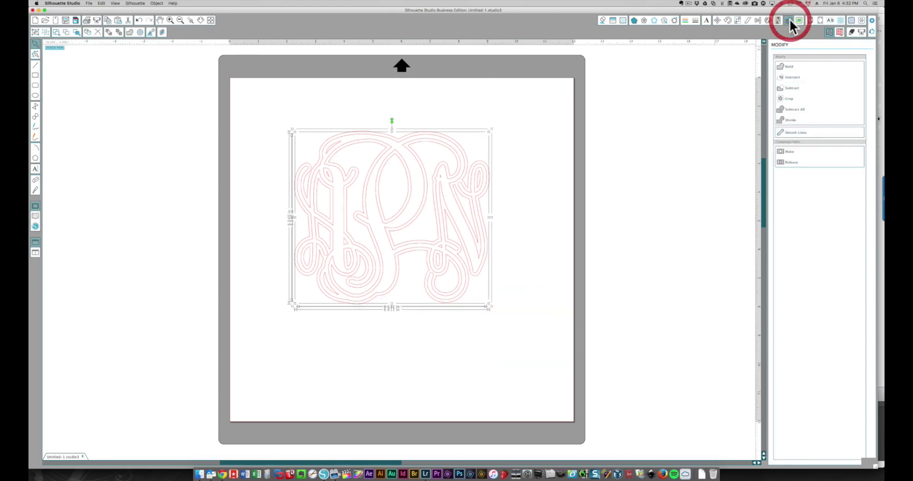
{"action": "left_click", "coordinate": [785, 108]}
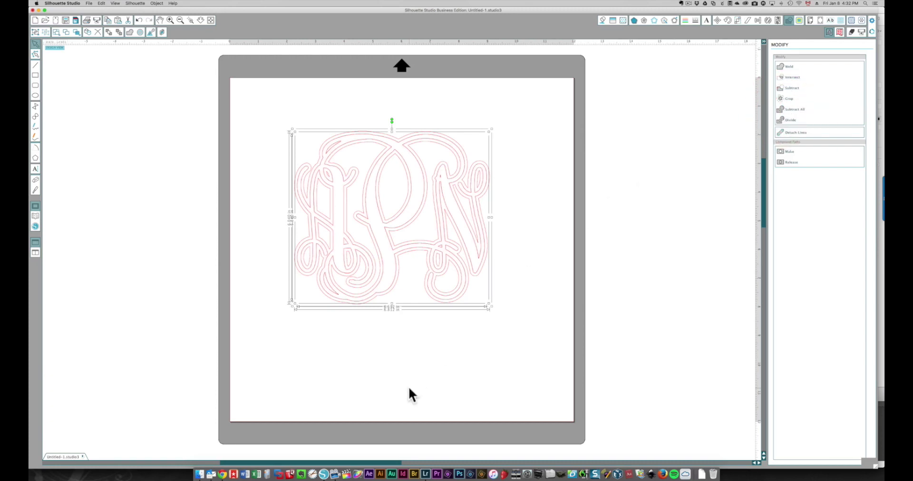
Separate the pieces by moving the solid letters beyond the page's right edge and repositioning the cut-out outline on the page.
{"action": "left_click_drag", "start_coordinate": [384, 285], "coordinate": [608, 341]}
{"action": "left_click", "coordinate": [408, 325]}
{"action": "left_click", "coordinate": [608, 342]}
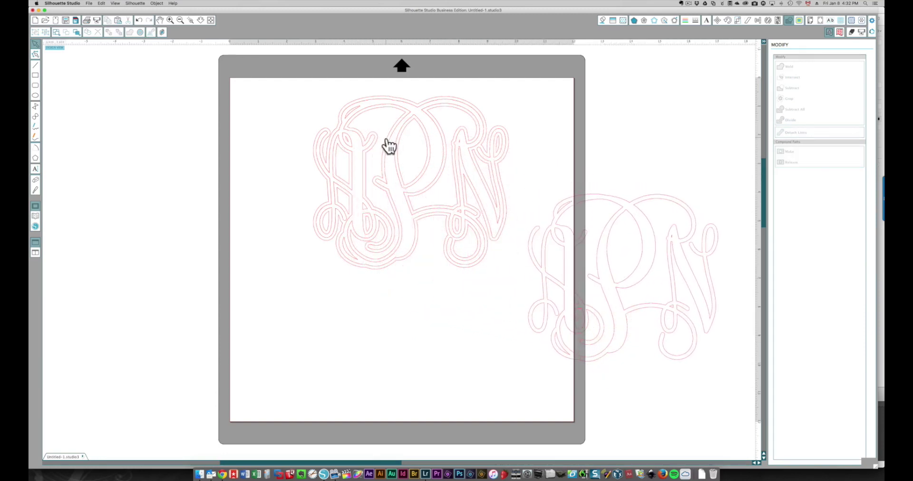
{"action": "left_click_drag", "start_coordinate": [390, 150], "coordinate": [360, 169]}
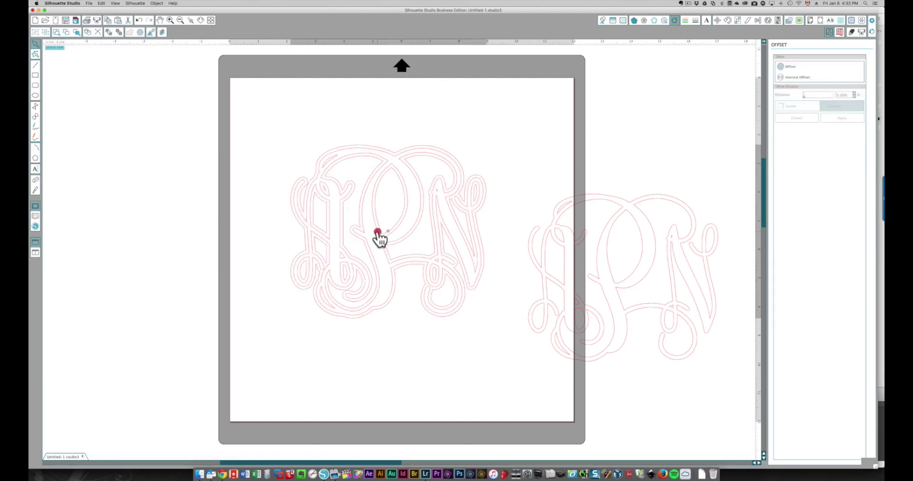
Add a rounded 0.03 in offset to the cut-out outline so its bands become slightly thicker.
{"action": "left_click", "coordinate": [376, 229]}
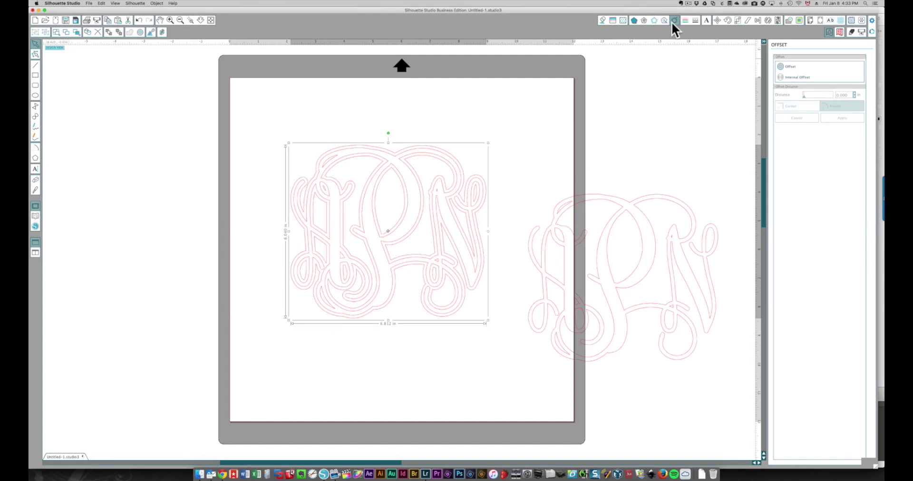
{"action": "left_click", "coordinate": [787, 68]}
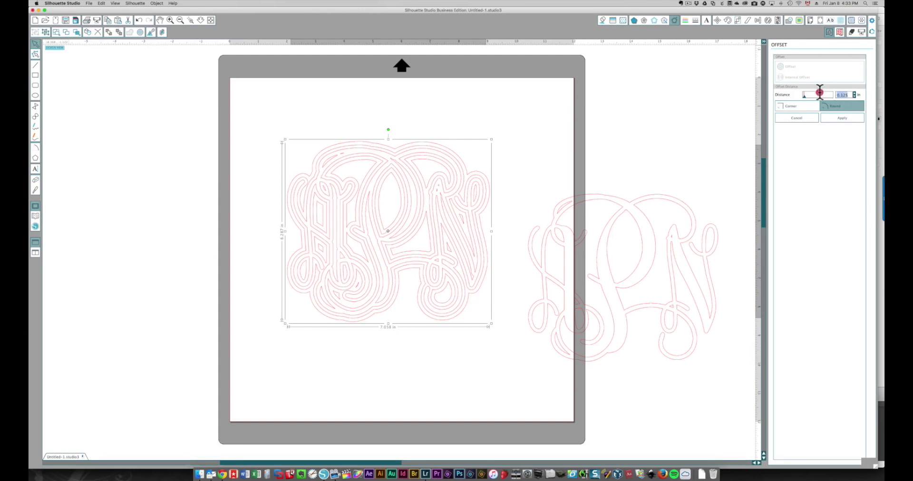
{"action": "left_click", "coordinate": [816, 91]}
{"action": "key", "text": "BackSpace"}
{"action": "left_click", "coordinate": [834, 116]}
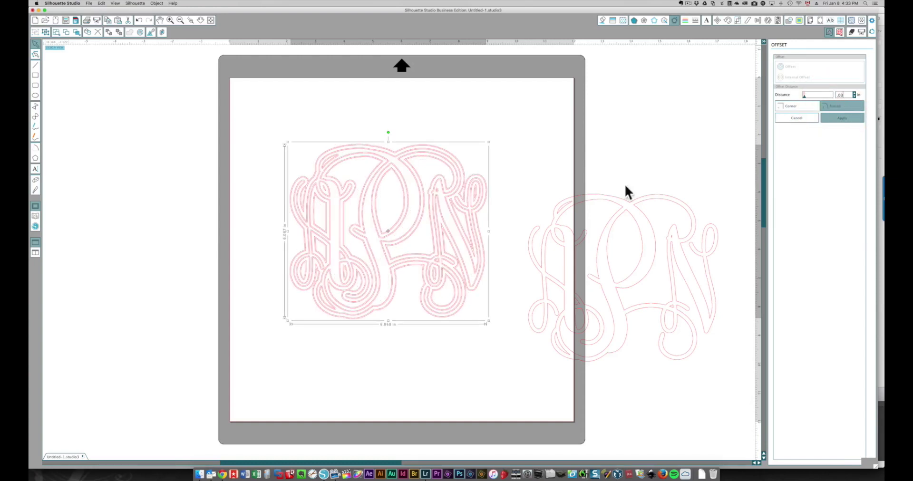
{"action": "left_click", "coordinate": [351, 390]}
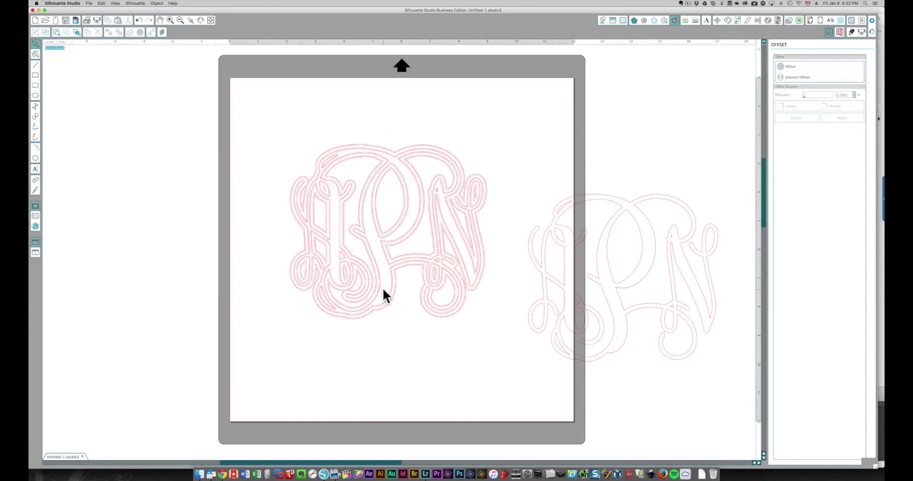
Pull the original thinner outline off the new offset, delete it, and reposition the thicker outline in the page's upper half.
{"action": "left_click_drag", "start_coordinate": [380, 296], "coordinate": [150, 305]}
{"action": "left_click", "coordinate": [309, 202]}
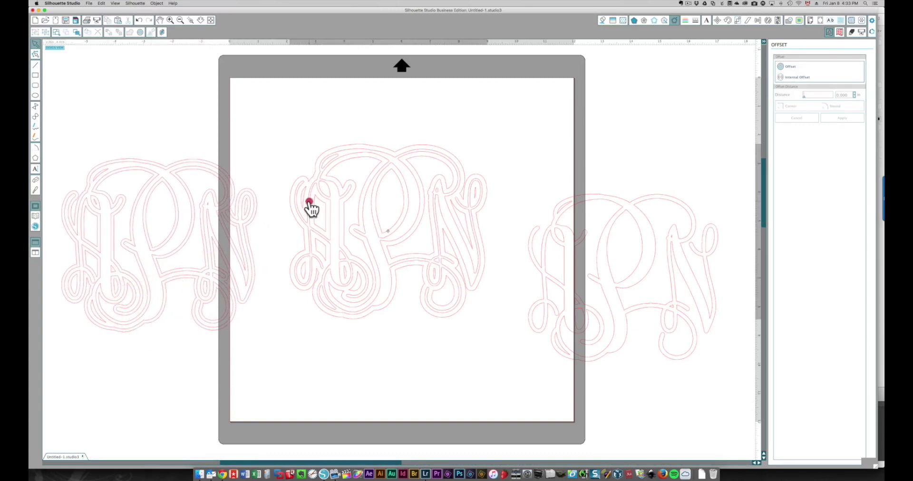
{"action": "left_click_drag", "start_coordinate": [309, 202], "coordinate": [330, 181]}
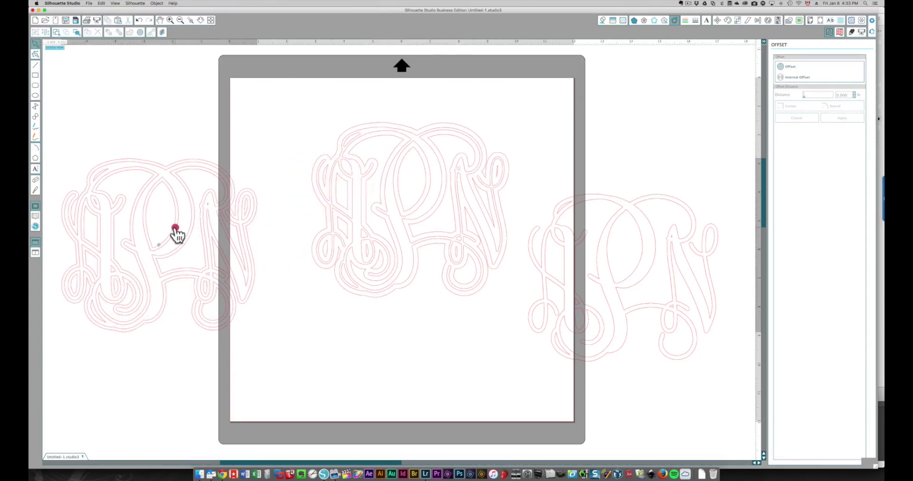
{"action": "left_click", "coordinate": [175, 228]}
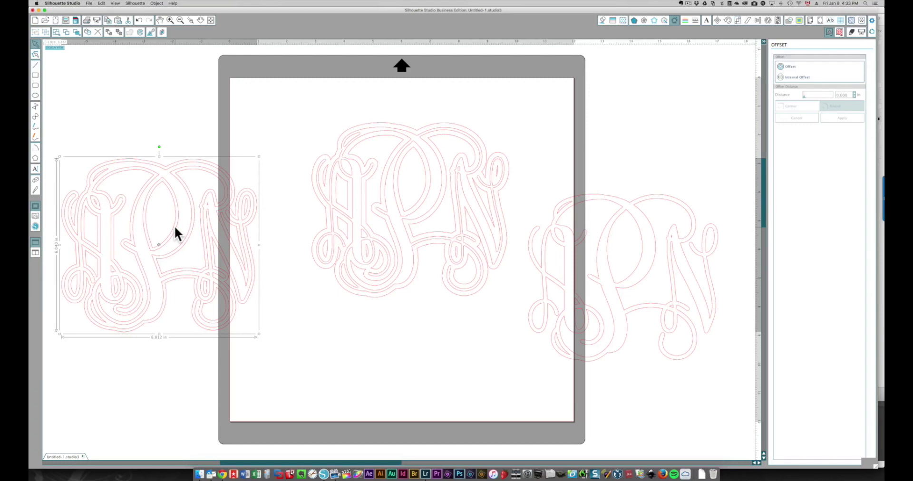
{"action": "key", "text": "Delete"}
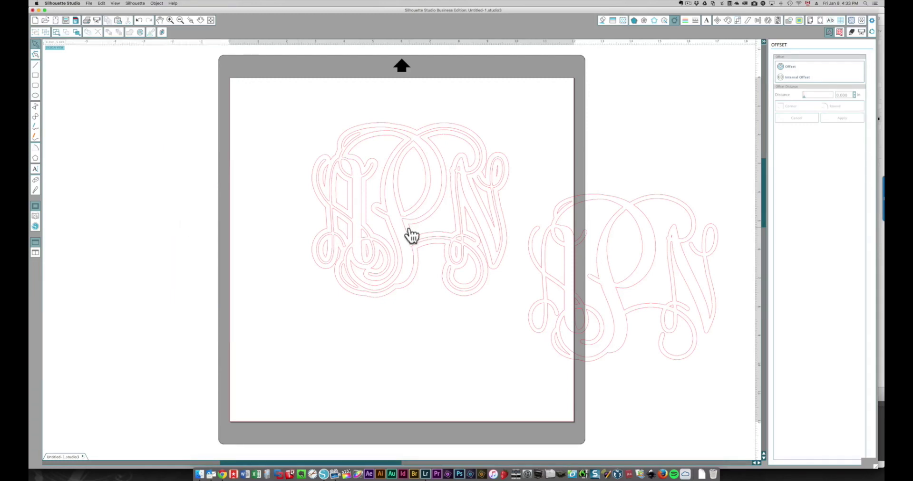
{"action": "left_click_drag", "start_coordinate": [412, 235], "coordinate": [387, 230]}
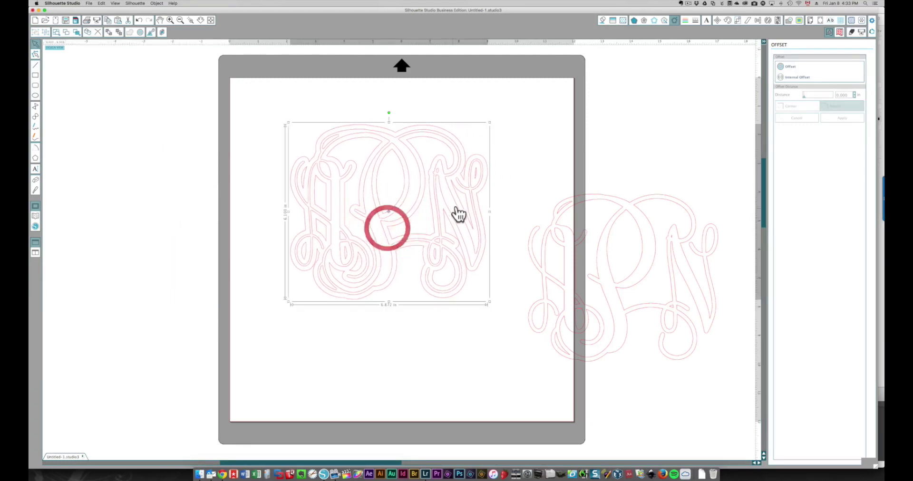
Fill the cut-out outline with magenta and the solid monogram letters with black.
{"action": "left_click", "coordinate": [599, 19]}
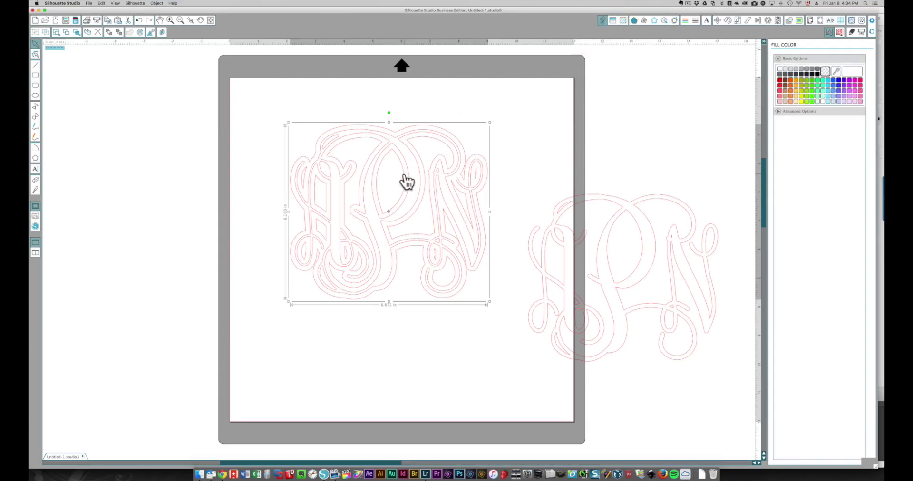
{"action": "left_click", "coordinate": [853, 80]}
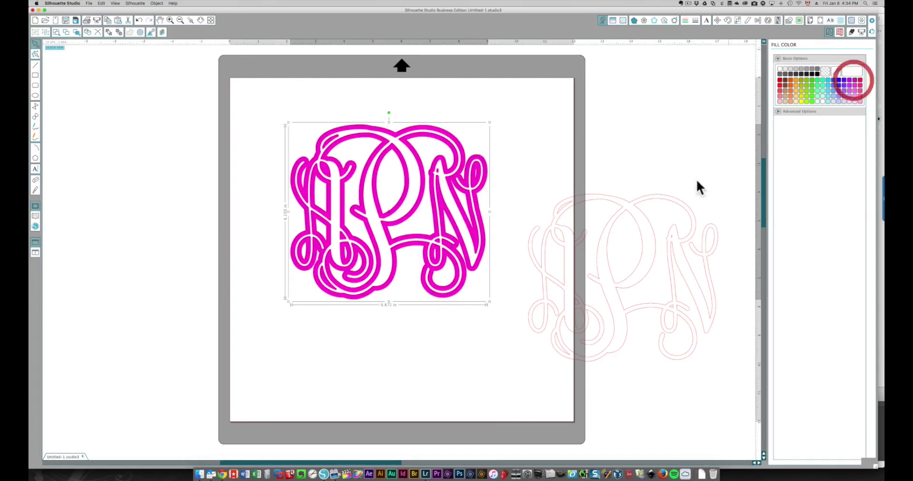
{"action": "left_click", "coordinate": [636, 210]}
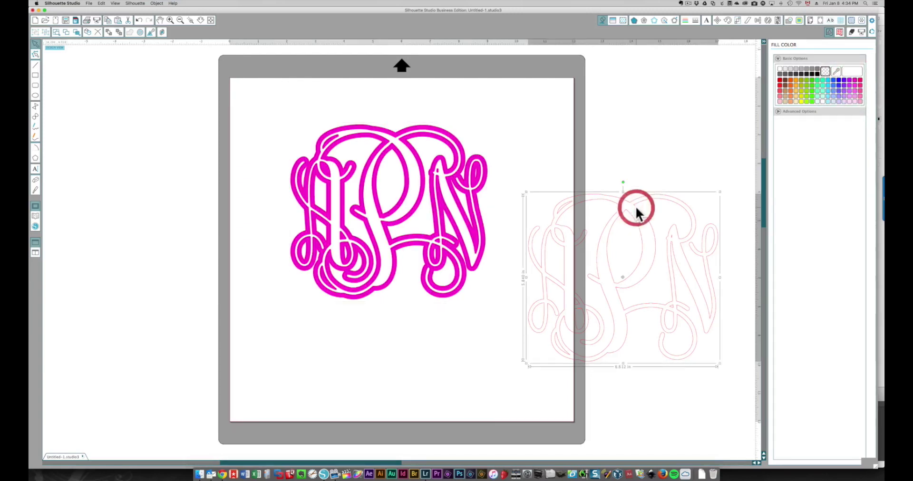
{"action": "left_click", "coordinate": [814, 73]}
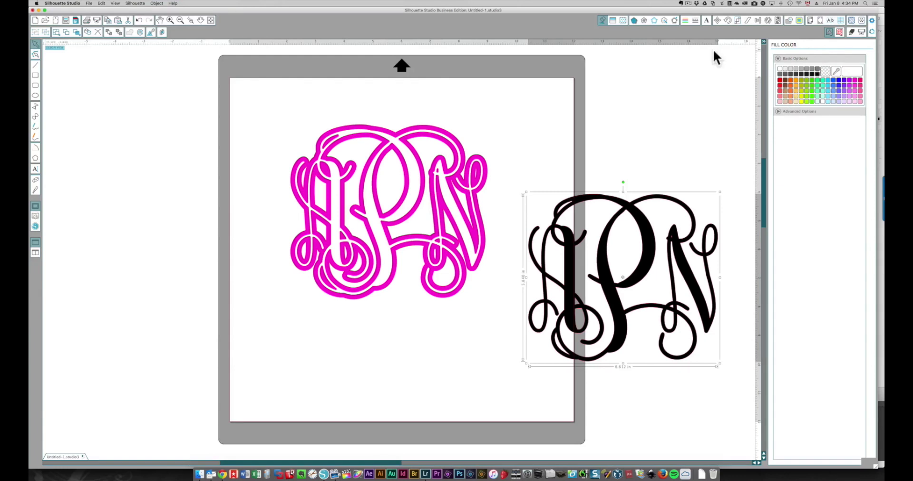
Match the line colors to the fills, black for the letters and magenta for the outline.
{"action": "left_click", "coordinate": [685, 20]}
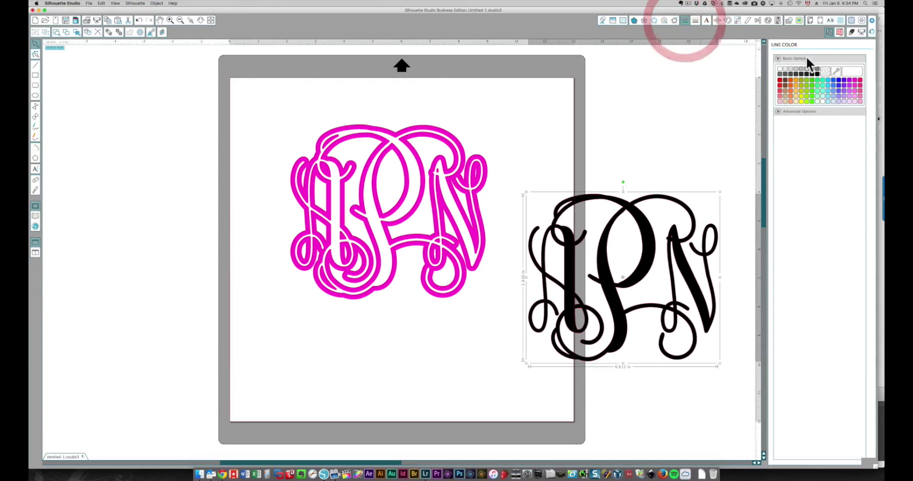
{"action": "left_click", "coordinate": [470, 149]}
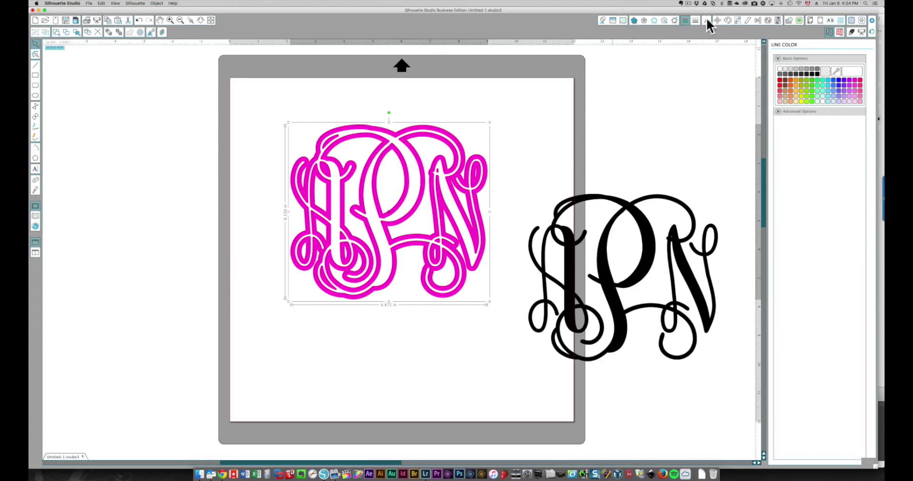
{"action": "left_click", "coordinate": [855, 79]}
Place the black monogram letters into the matching cut-outs of the magenta outline to preview the layered design, leaving nothing selected.
{"action": "left_click_drag", "start_coordinate": [624, 337], "coordinate": [387, 267]}
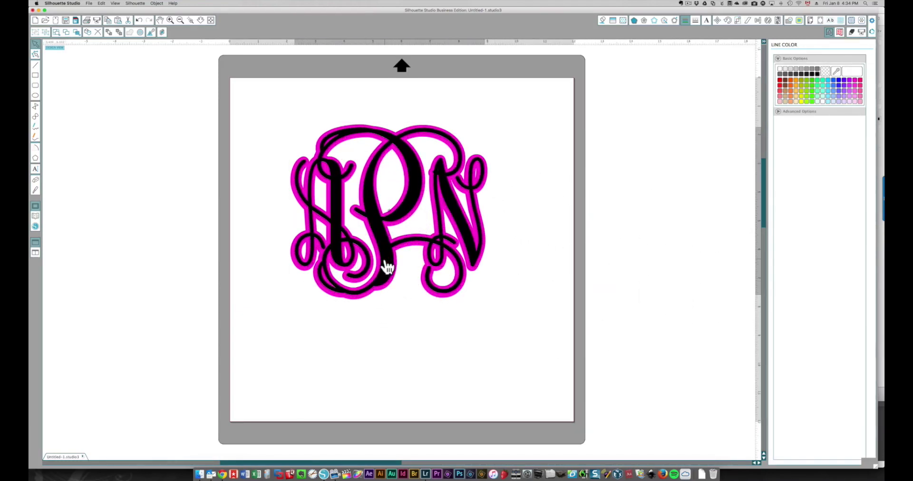
{"action": "left_click", "coordinate": [392, 266]}
{"action": "left_click", "coordinate": [402, 354]}
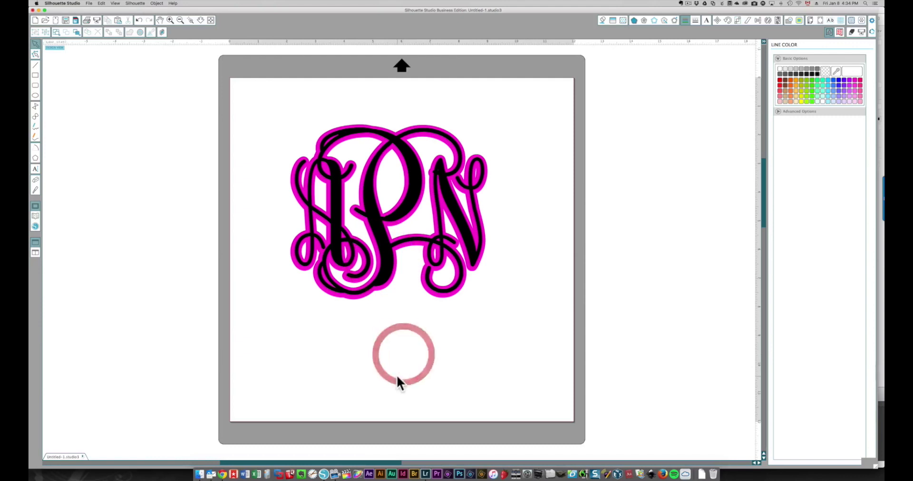
{"action": "left_click", "coordinate": [437, 296]}
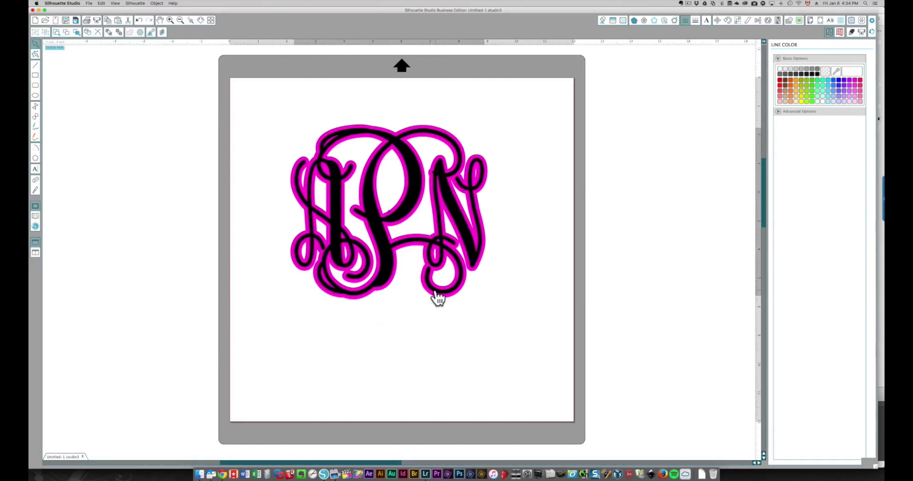
{"action": "left_click", "coordinate": [436, 294]}
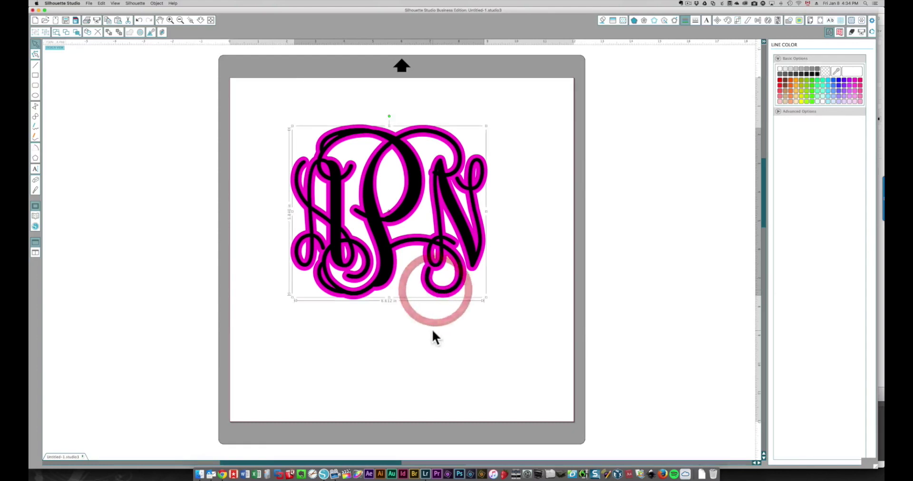
{"action": "left_click", "coordinate": [431, 329]}
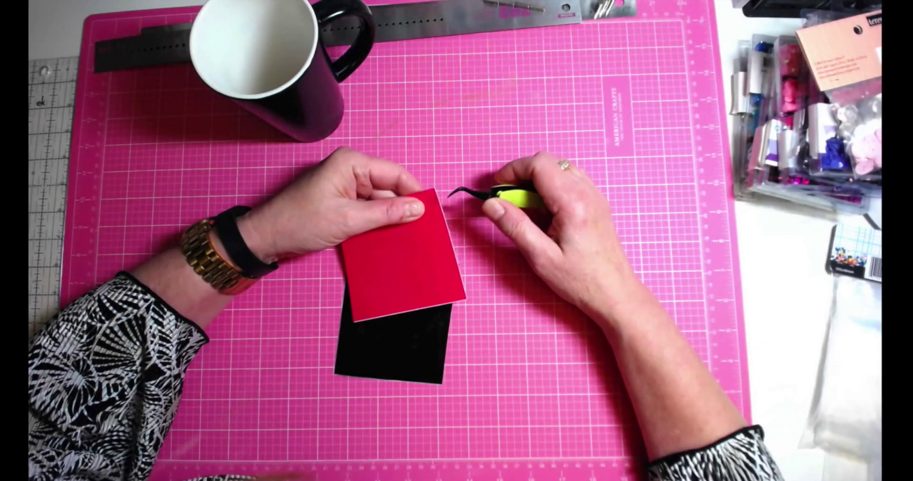